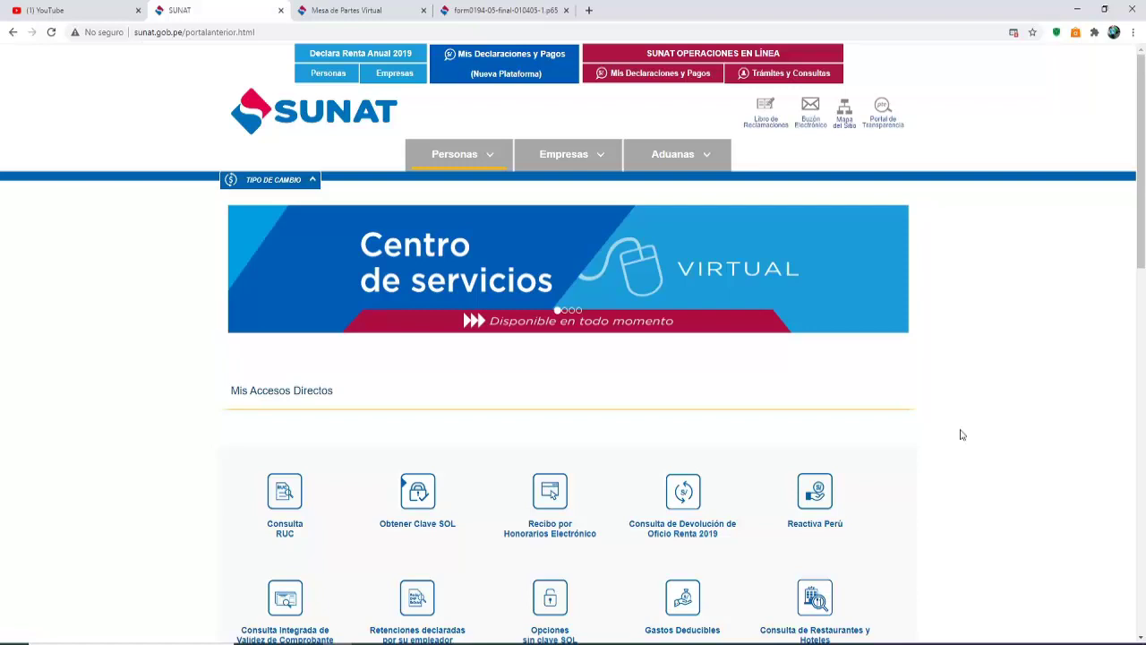
# Browse to CONTABILIDADES > 8. CONSA > PDT 621-IGV e IR > 7. JULIO- 20 > FORMULARIO 194 and select all its PDFs
pyautogui.hotkey('alt', 'Tab')
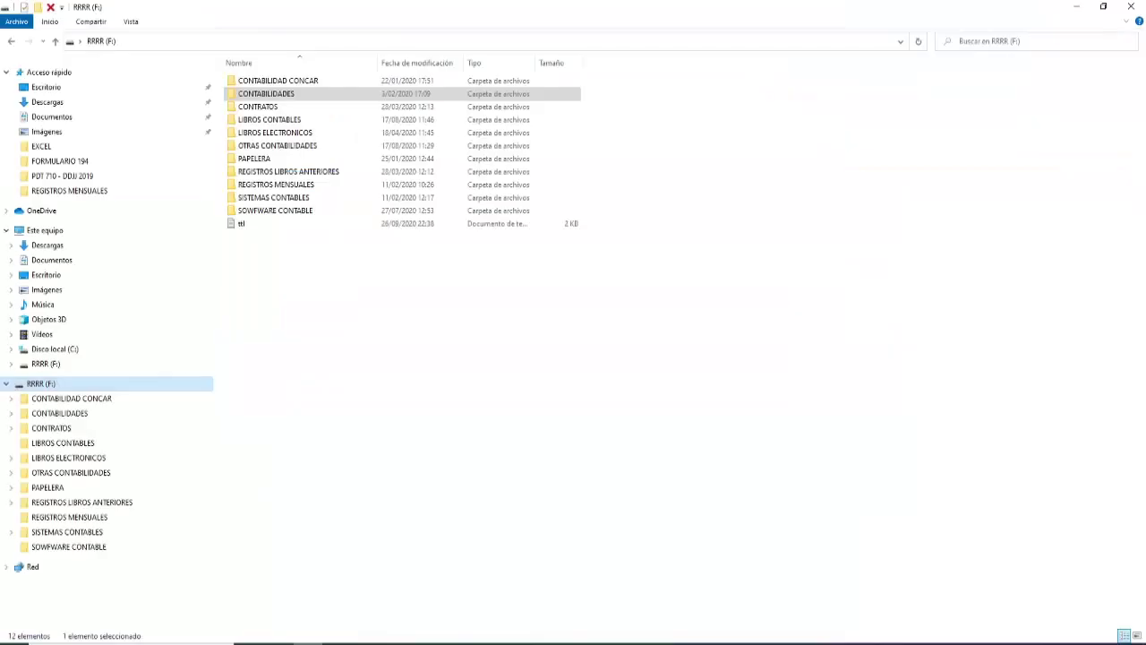
pyautogui.doubleClick(298, 95)
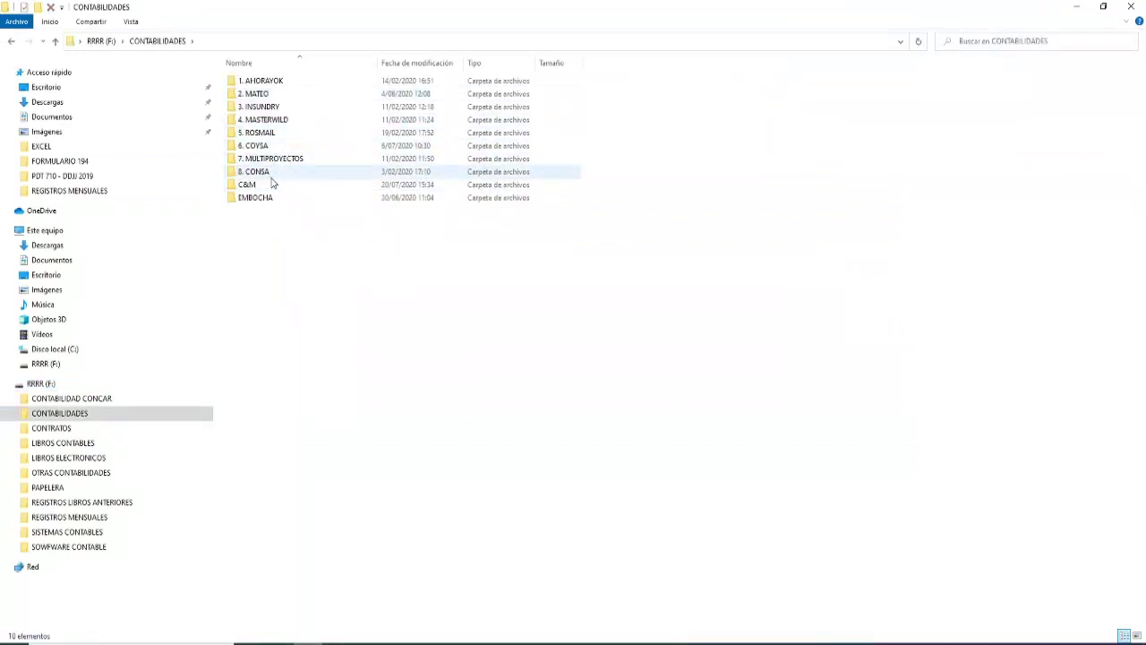
pyautogui.doubleClick(273, 175)
pyautogui.doubleClick(282, 123)
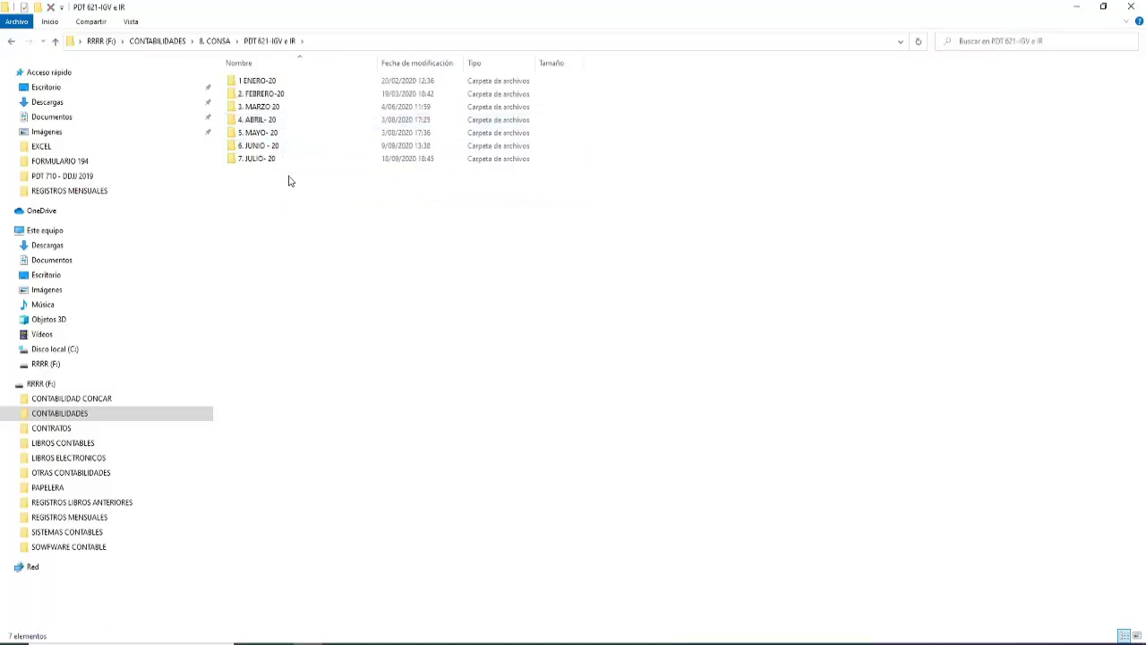
pyautogui.doubleClick(282, 159)
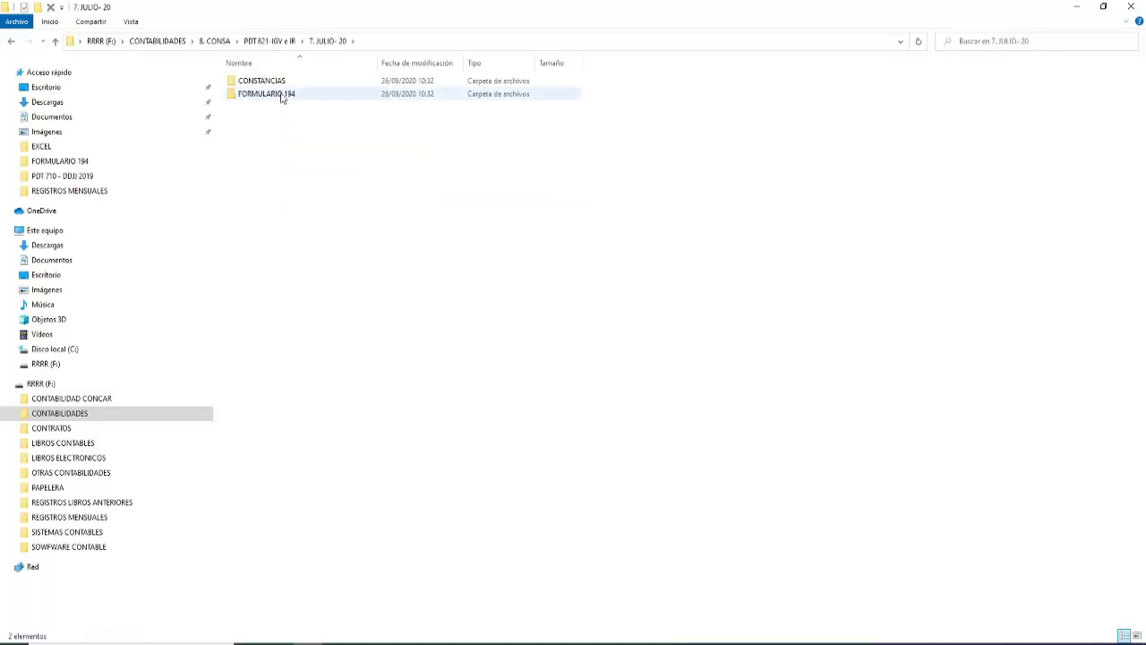
pyautogui.doubleClick(281, 93)
pyautogui.hotkey('ctrl', 'a')
pyautogui.rightClick(276, 87)
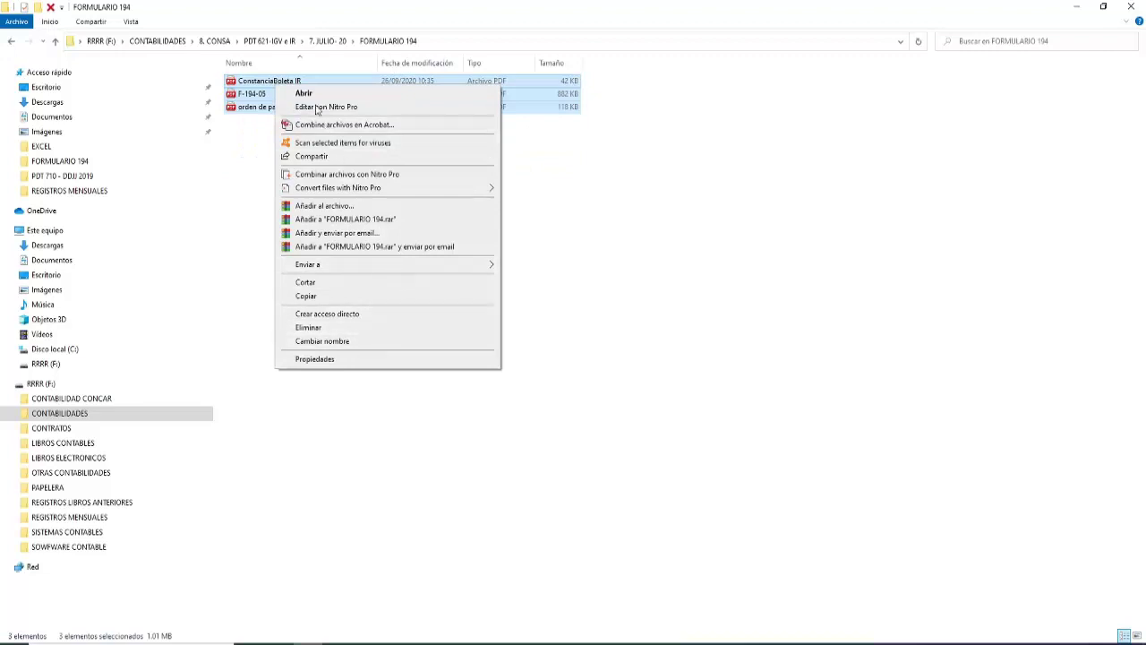
# Open the three selected FORMULARIO 194 PDFs in Nitro Pro
pyautogui.click(312, 96)
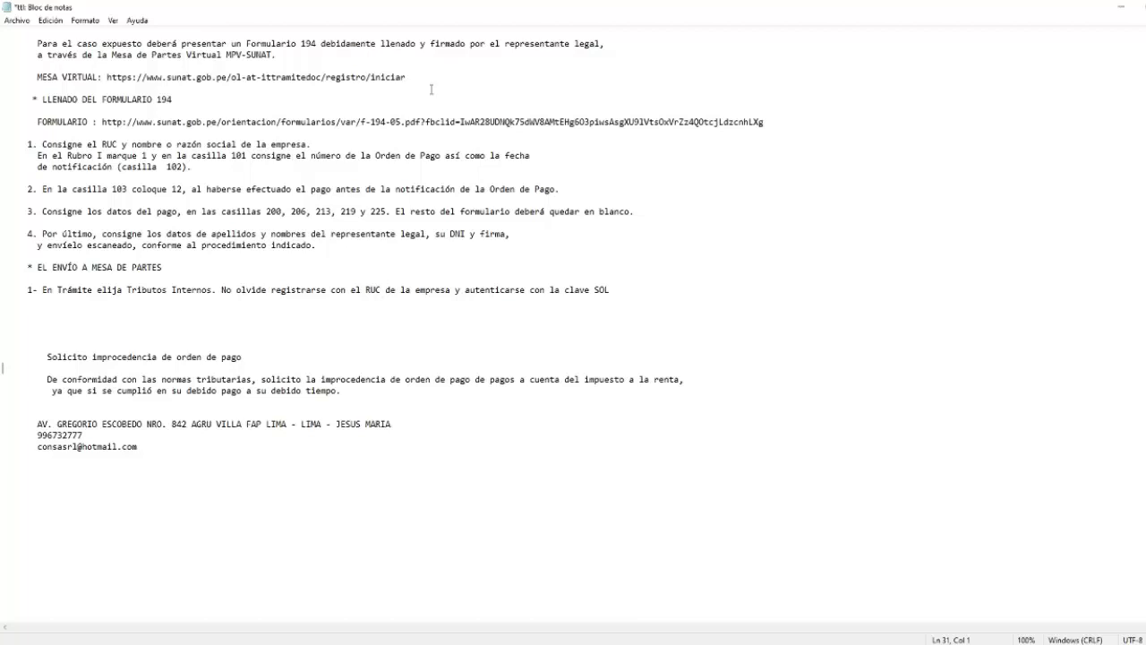
# Show the blank Formulario 194 PDF downloaded from SUNAT in the browser
pyautogui.hotkey('alt', 'Tab')
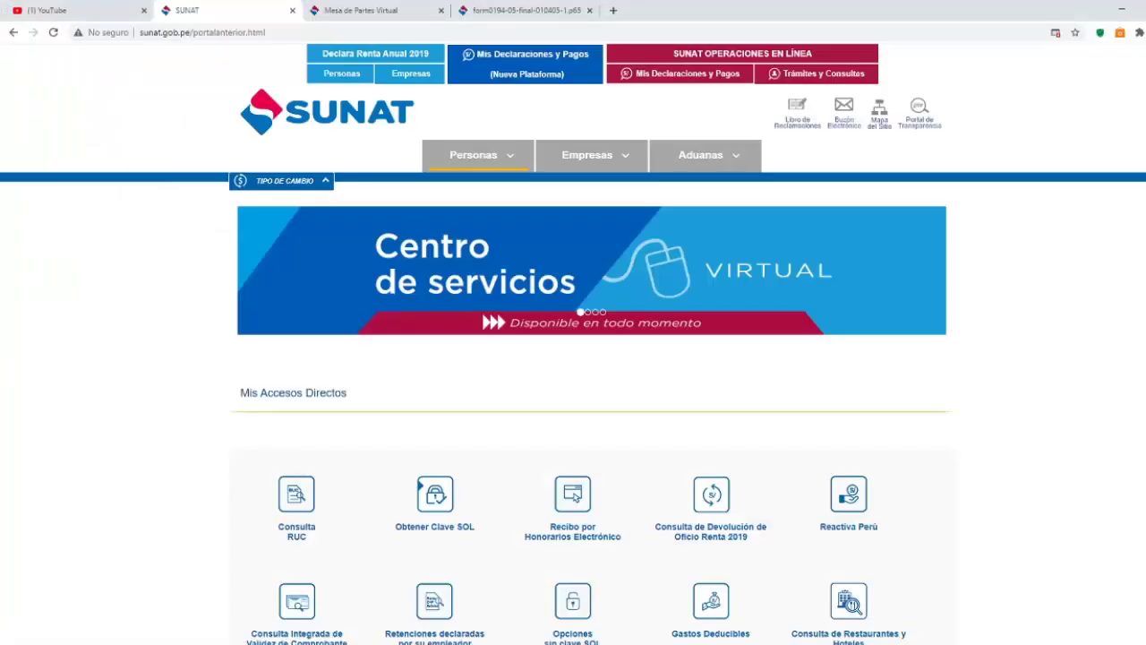
pyautogui.click(524, 10)
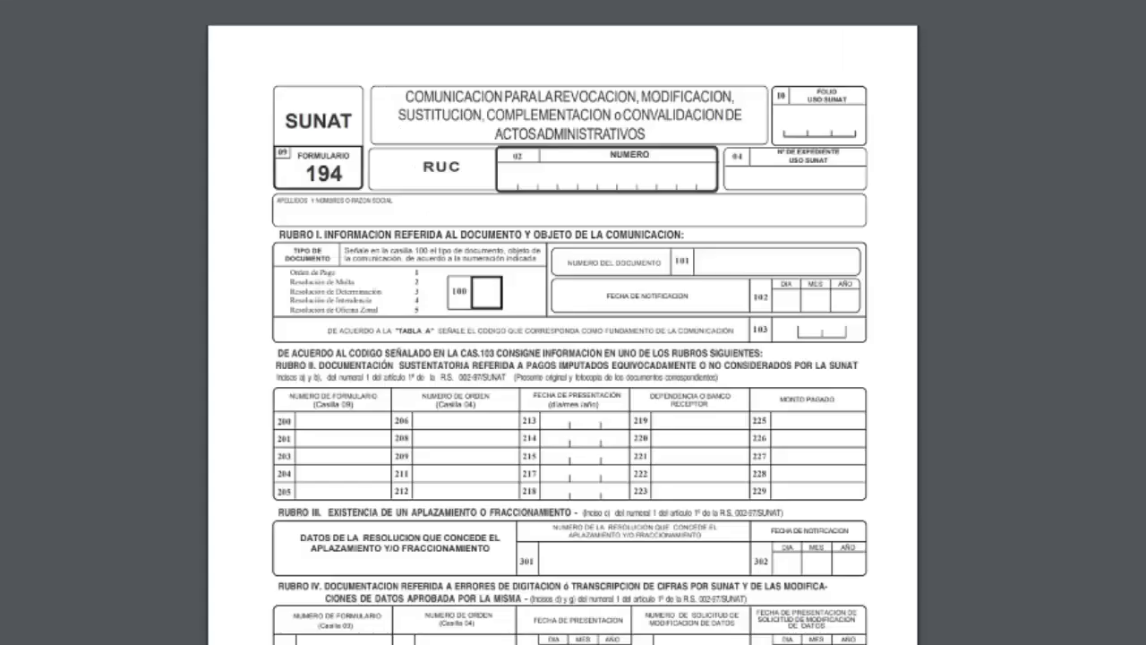
# Scroll through the blank Formulario 194 down to its signature boxes
pyautogui.scroll(-5, 727, 457)
pyautogui.scroll(4, 727, 457)
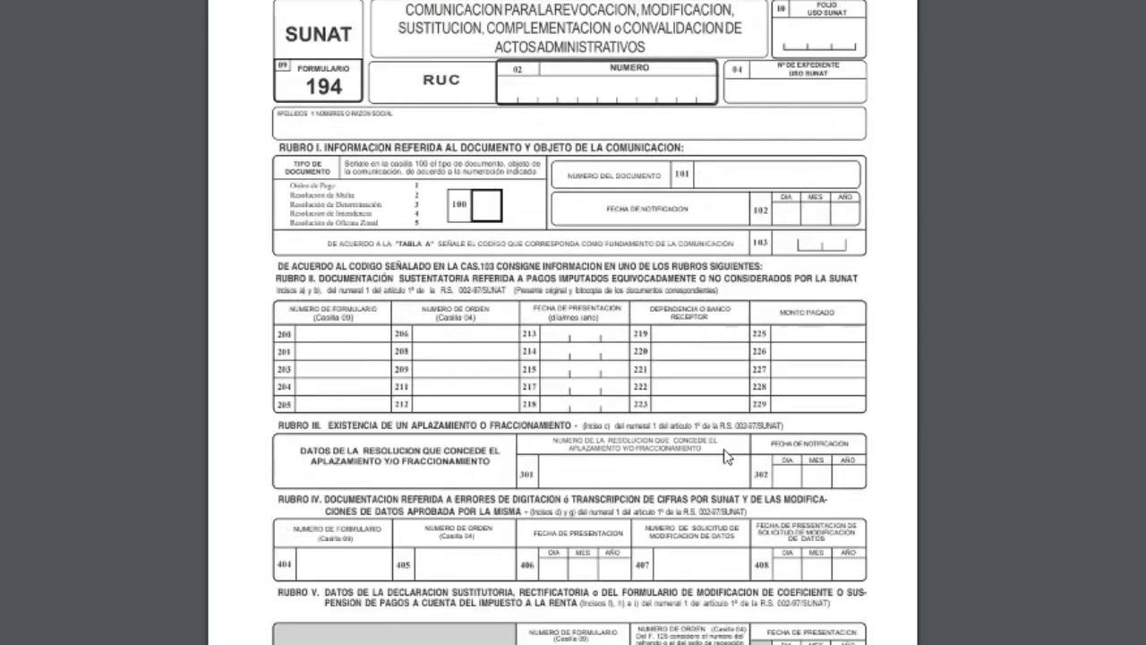
pyautogui.scroll(-7, 726, 456)
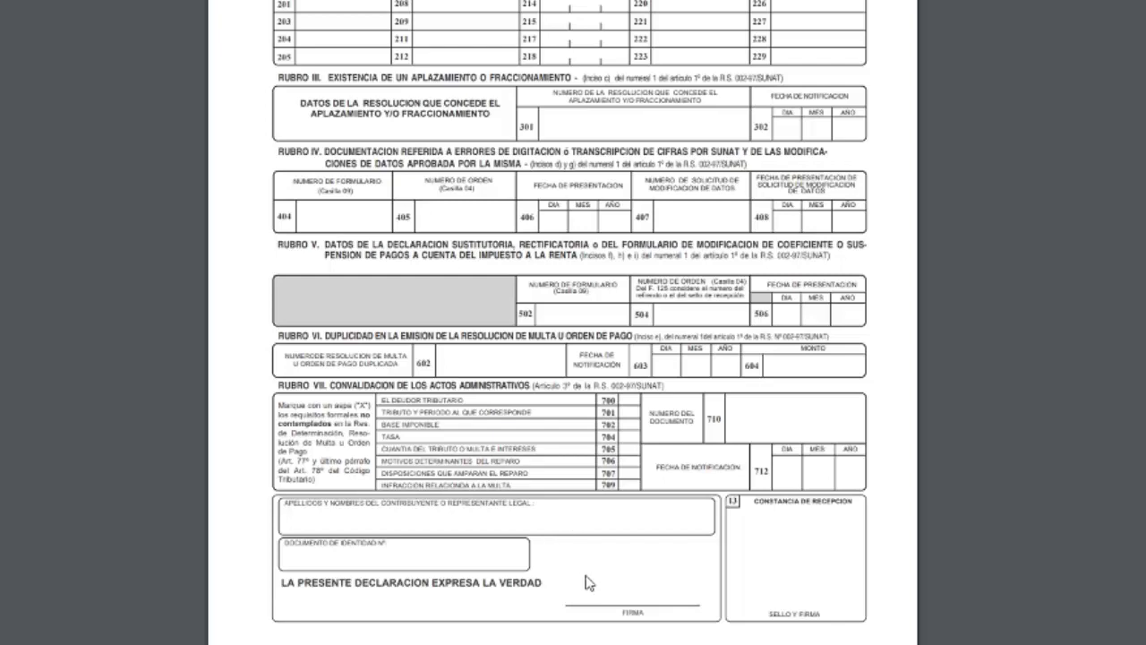
pyautogui.scroll(2, 588, 582)
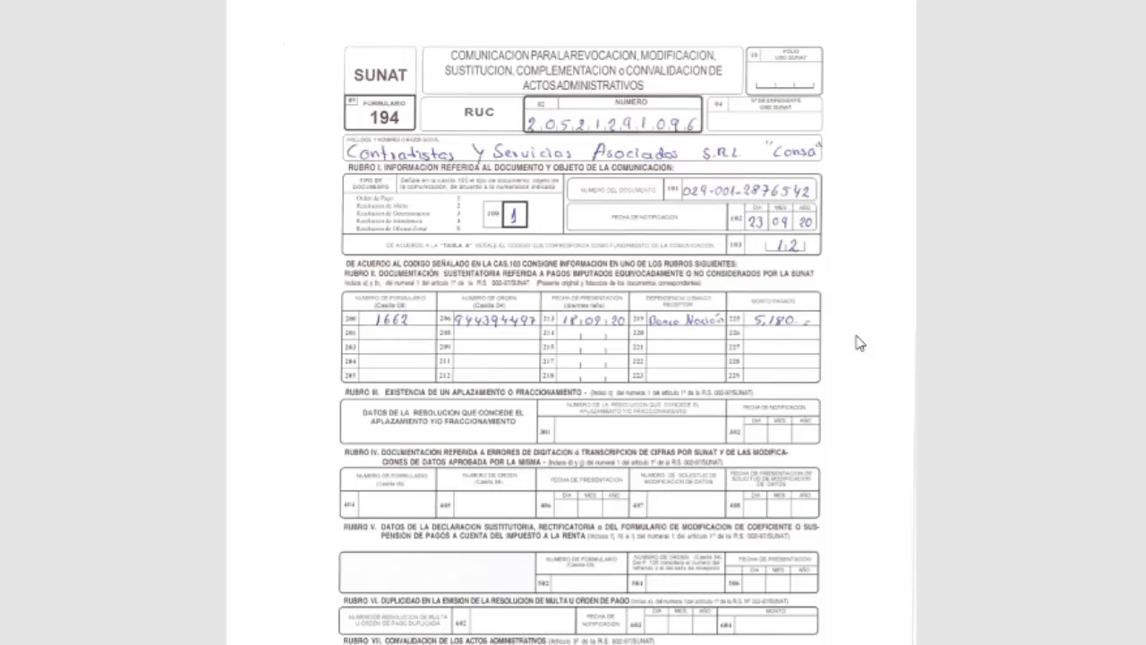
# Scroll the filled F-194-05 form to the signed legal representative section
pyautogui.scroll(-5, 858, 343)
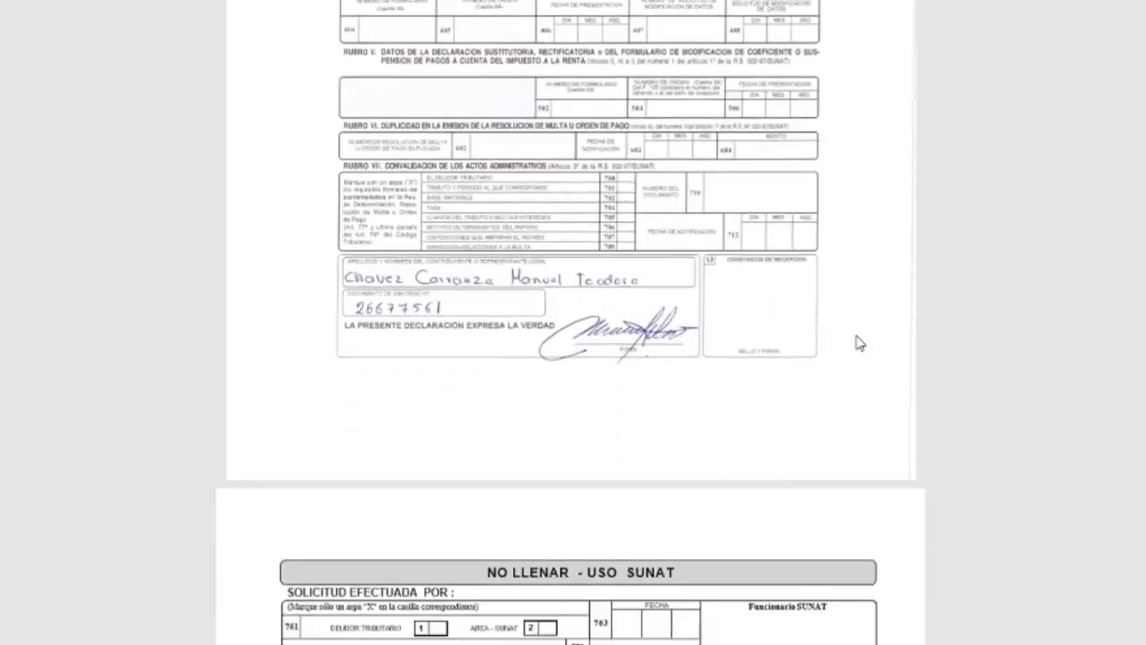
pyautogui.scroll(3, 857, 343)
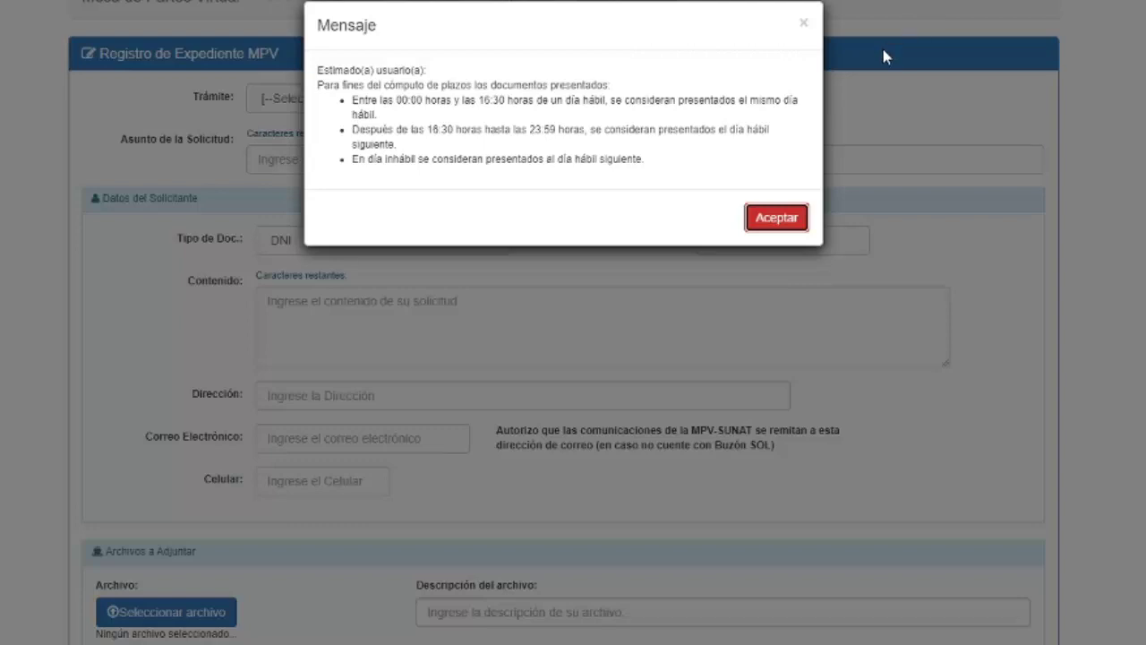
# Dismiss the filing-hours notice and set Trámite to Tributos Internos
pyautogui.click(804, 26)
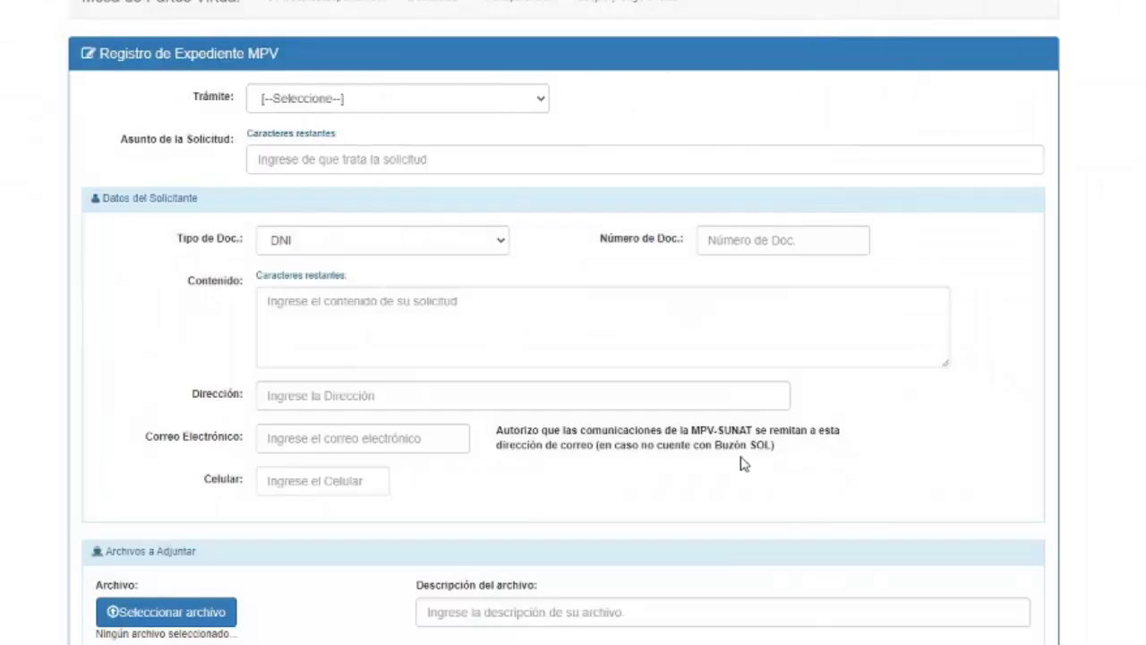
pyautogui.hotkey('alt', 'Tab')
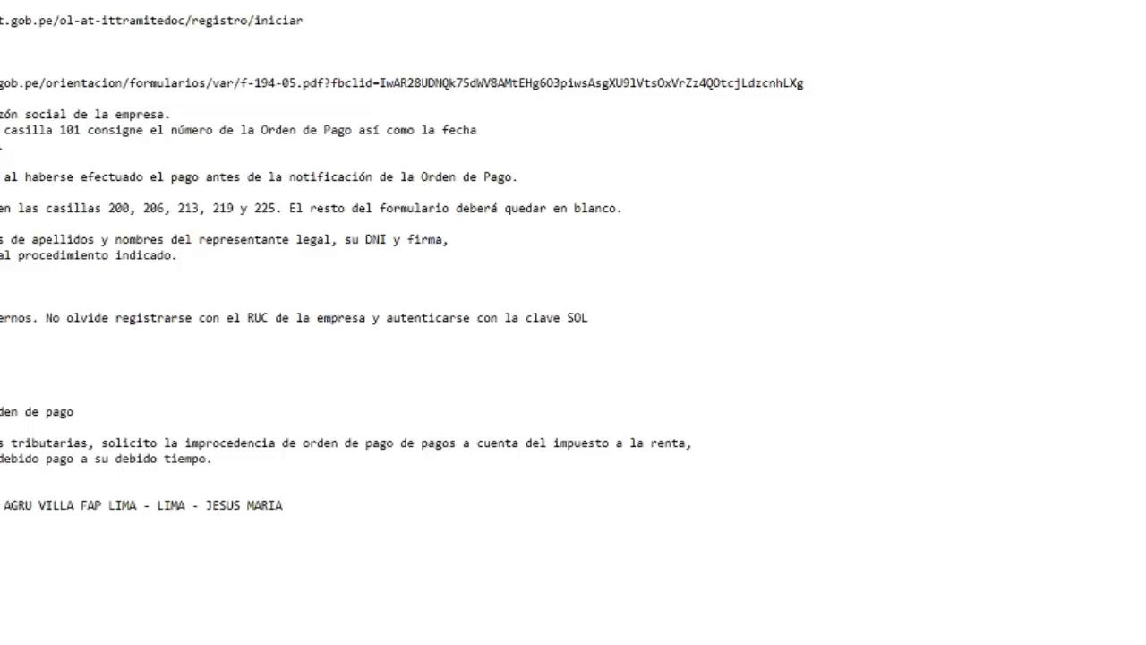
pyautogui.hotkey('alt', 'Tab')
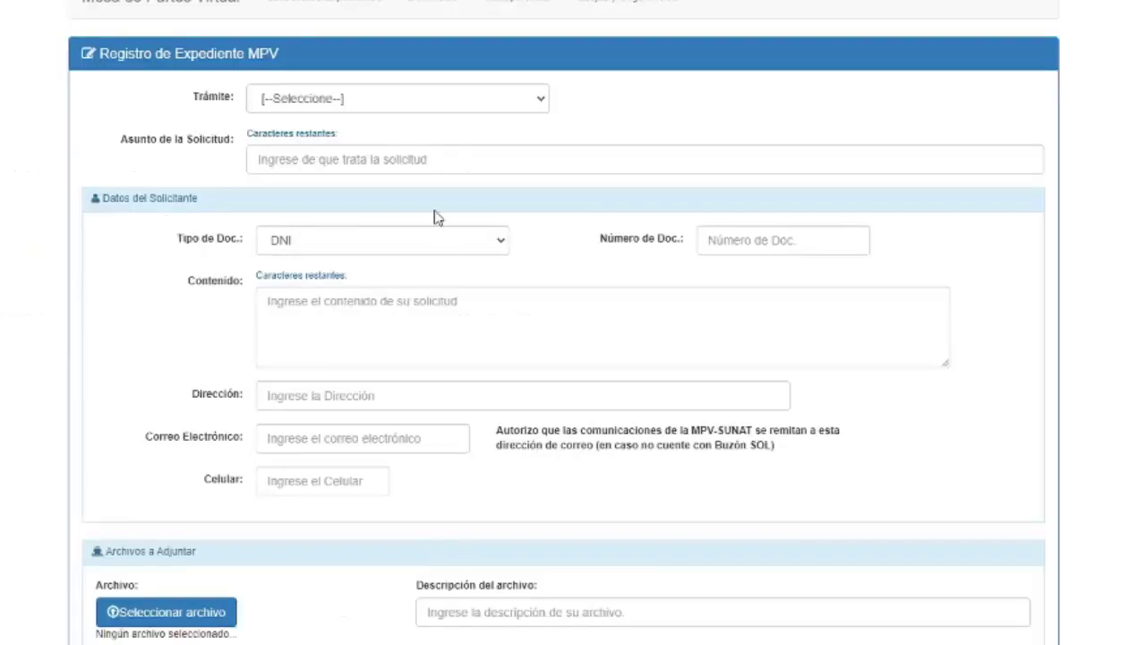
pyautogui.click(544, 103)
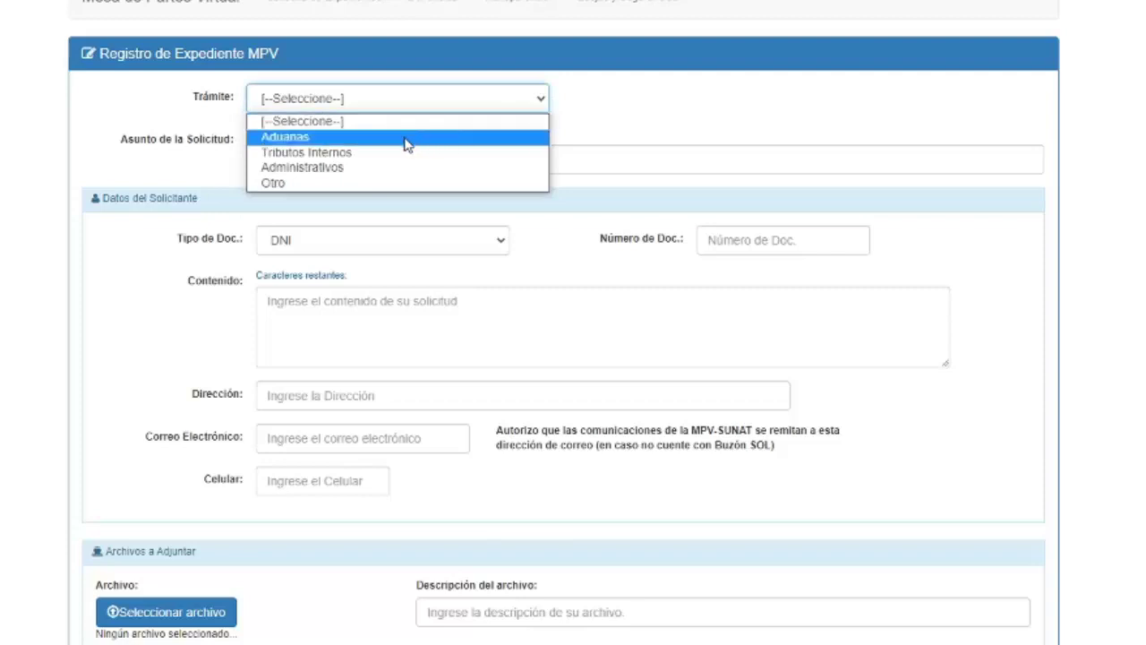
pyautogui.click(376, 154)
# Paste 'Solicito improcedencia de orden de pago' from the notes into Asunto de la Solicitud
pyautogui.click(309, 159)
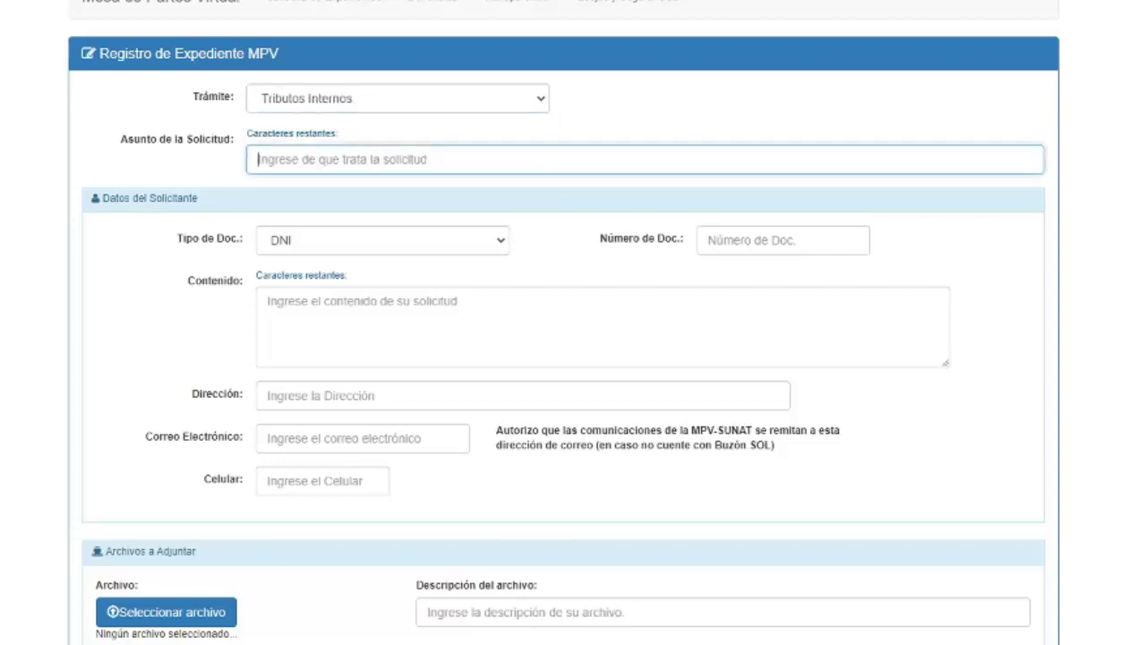
pyautogui.hotkey('alt', 'Tab')
pyautogui.click(76, 411)
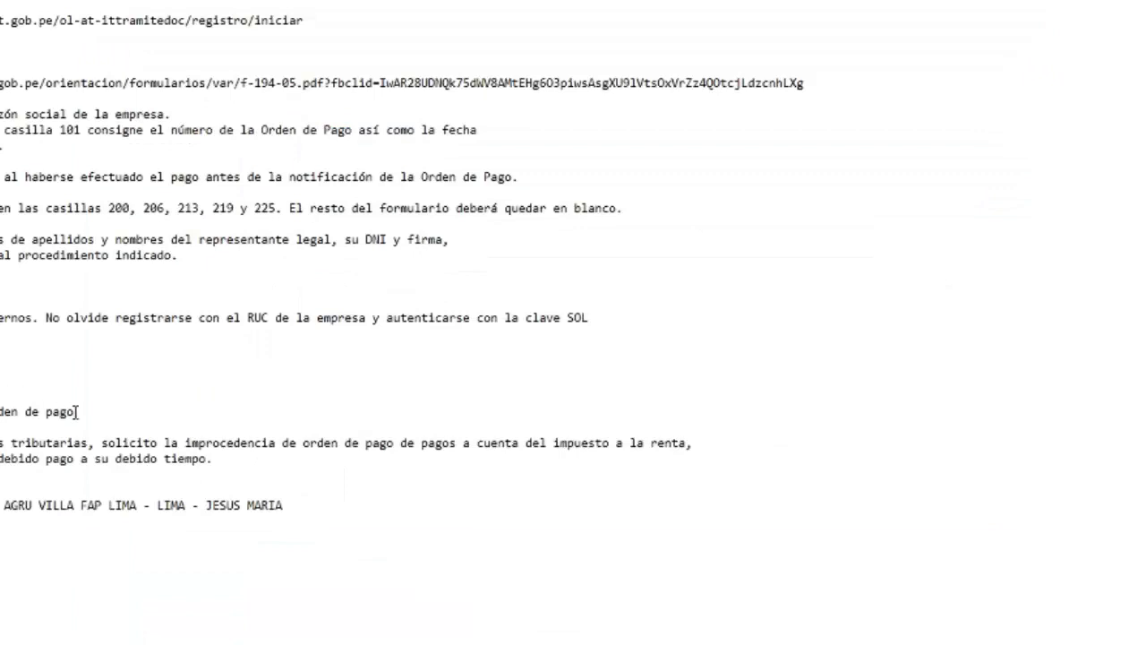
pyautogui.hotkey('shift', 'Home')
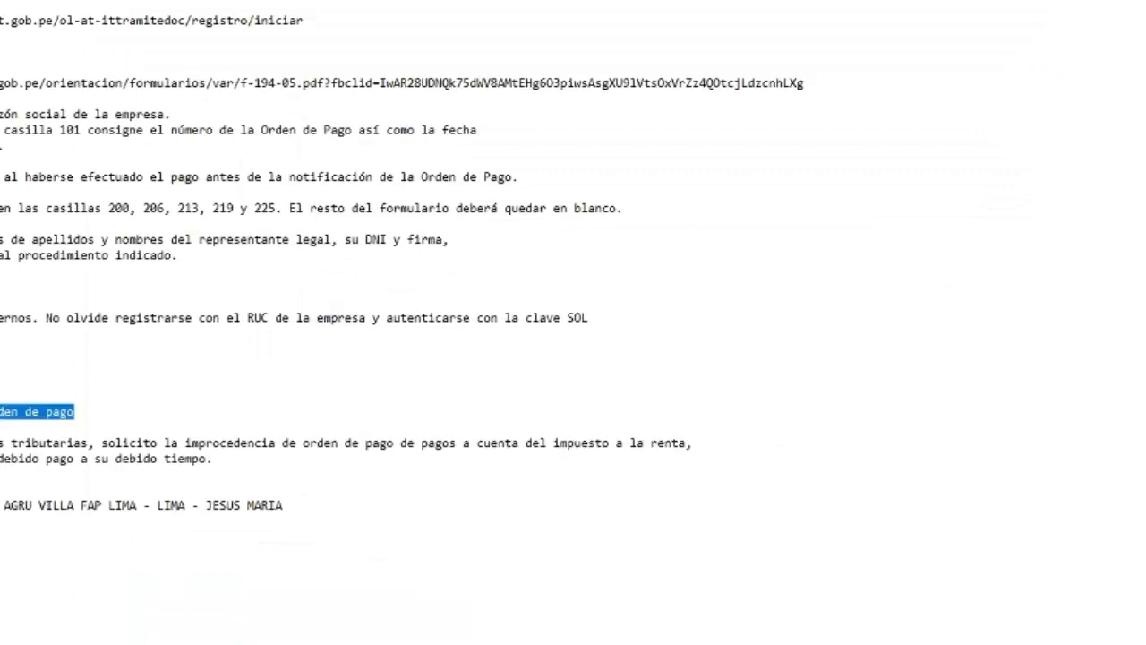
pyautogui.hotkey('alt', 'Tab')
pyautogui.hotkey('ctrl', 'v')
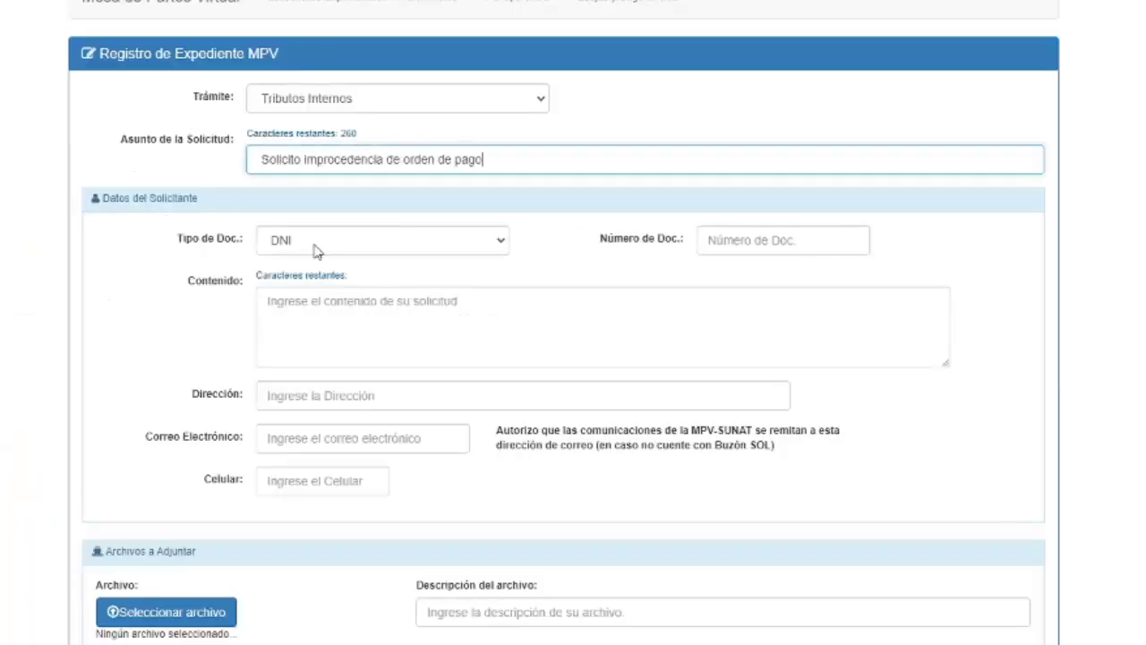
# Set the applicant document type to RUC and paste in the company's RUC number
pyautogui.click(395, 258)
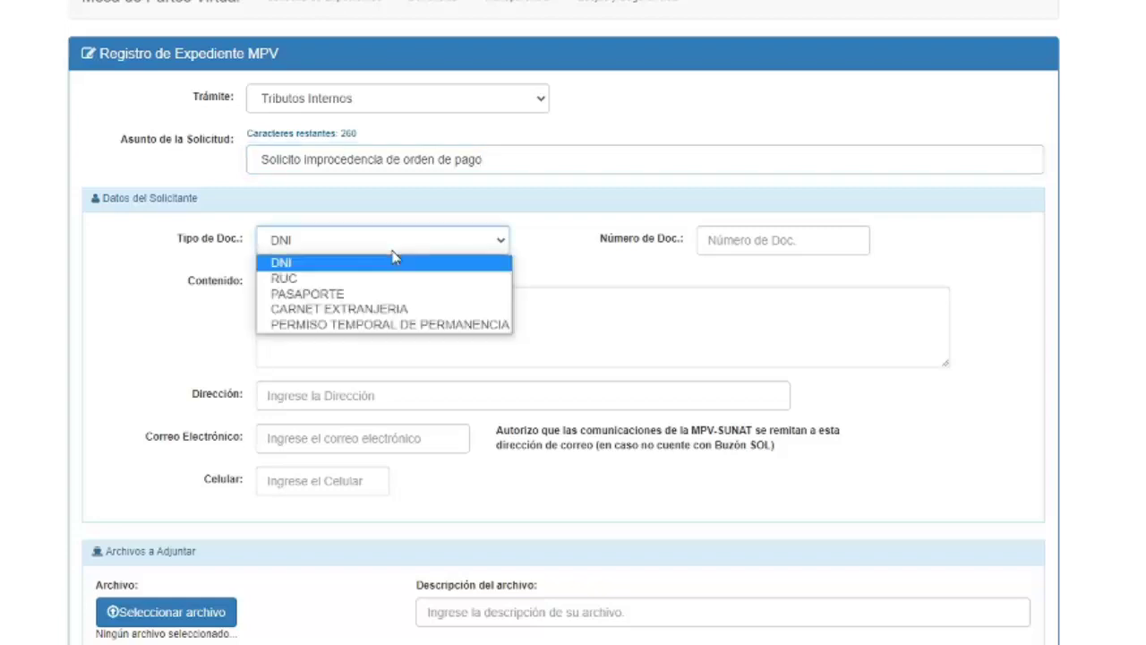
pyautogui.click(355, 280)
pyautogui.click(708, 243)
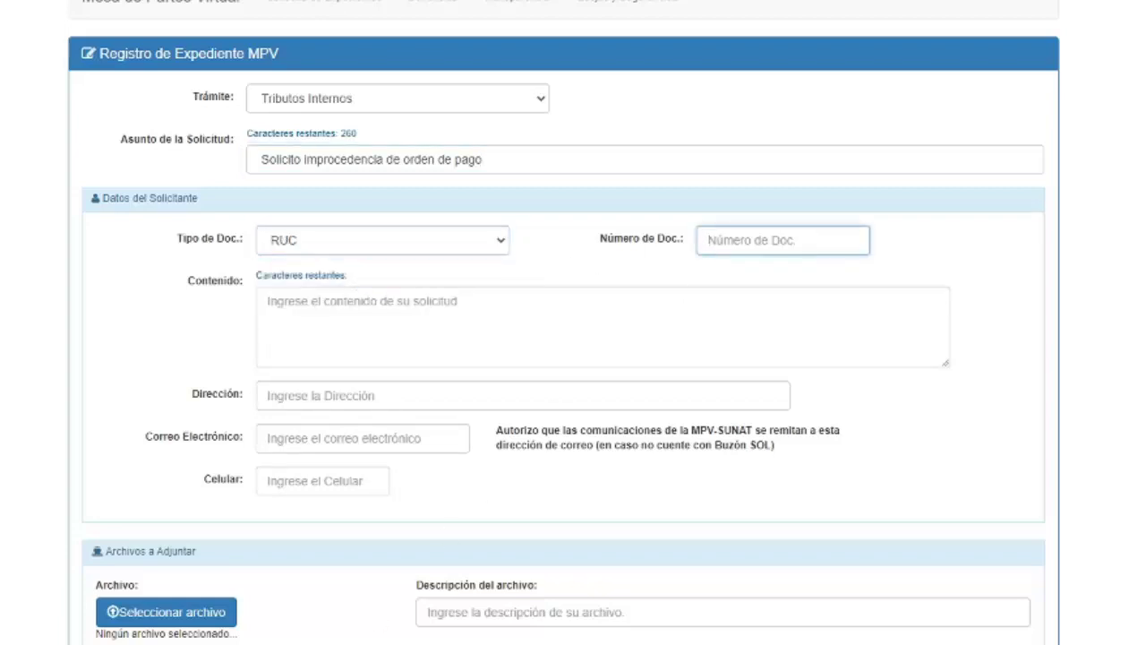
pyautogui.hotkey('ctrl', 'v')
# Paste the request paragraph from the notes into Contenido and join its two lines after 'renta,'
pyautogui.click(314, 303)
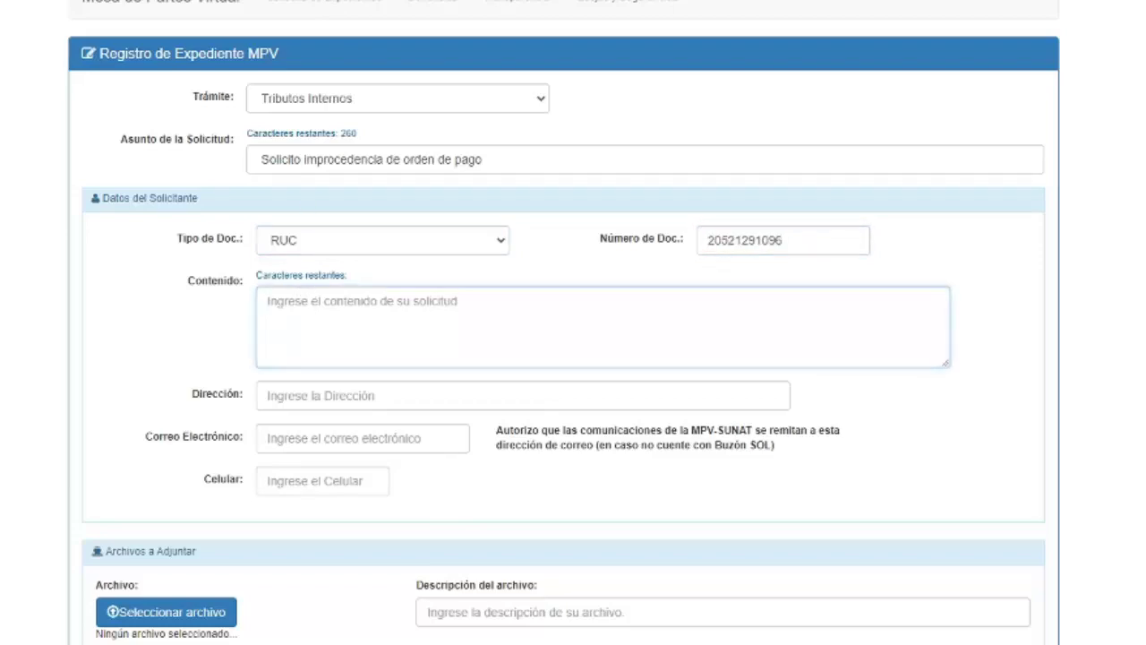
pyautogui.hotkey('alt', 'Tab')
pyautogui.moveTo(1, 442); pyautogui.dragTo(230, 460)
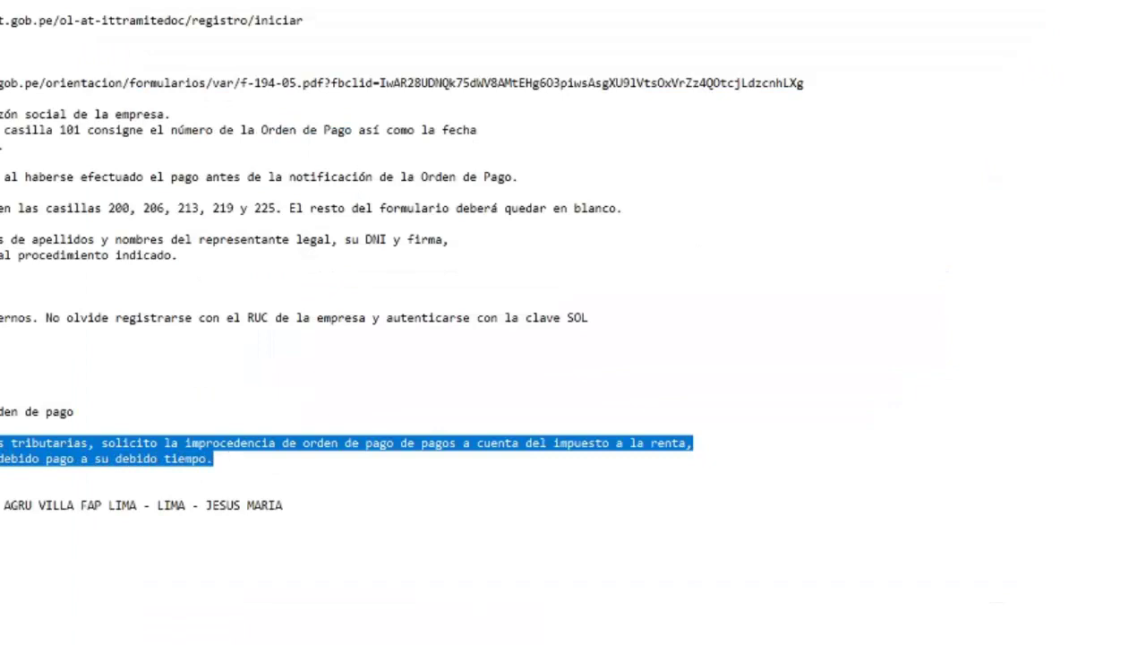
pyautogui.hotkey('alt', 'Tab')
pyautogui.write('De conformidad con las normas tributarias, solicito la improcedencia de orden de pago de pagos a cuenta del impuesto a la renta,           ya que si se cumplió en su debido pago a su debido tiempo.')
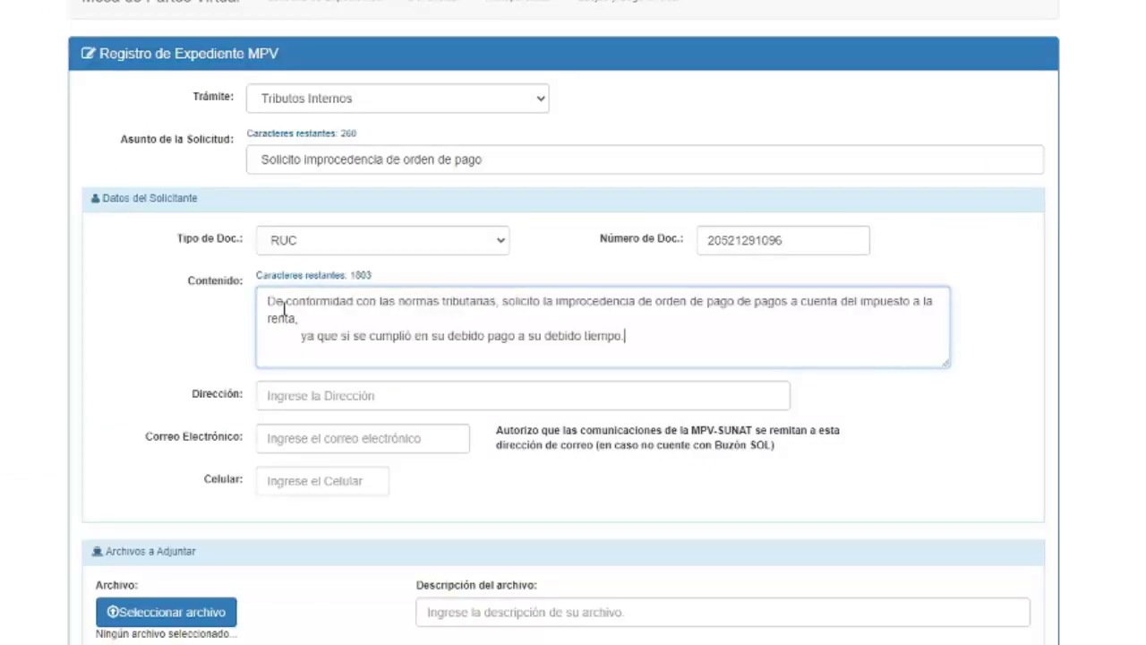
pyautogui.click(305, 318)
pyautogui.press('Delete')
pyautogui.press('Delete')
pyautogui.press('Delete')
pyautogui.press('Delete')
pyautogui.press('Delete')
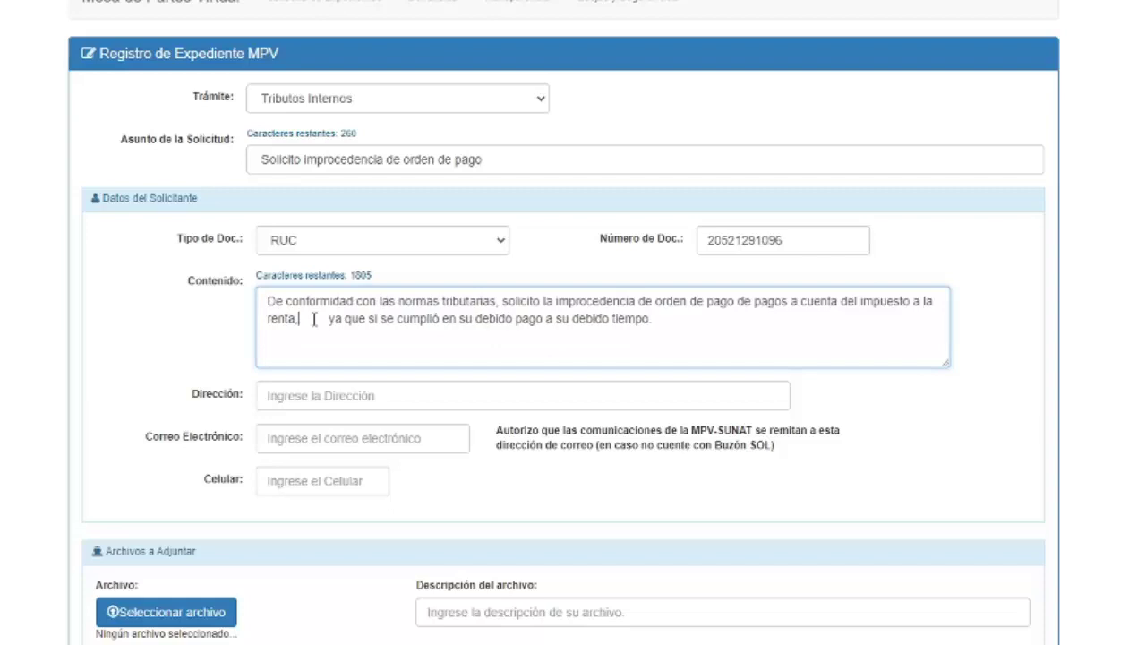
pyautogui.press('Delete')
pyautogui.press('Delete')
pyautogui.press('Delete')
pyautogui.press('Delete')
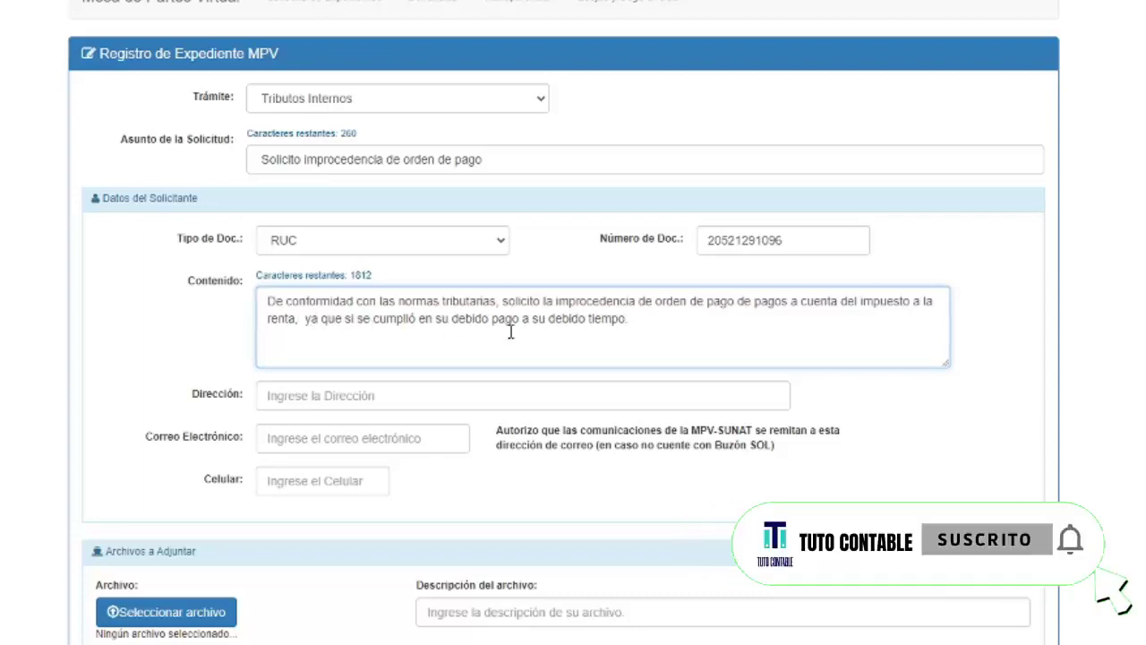
# Fill in the company's address, contact e-mail and mobile number from the spreadsheet
pyautogui.click(345, 400)
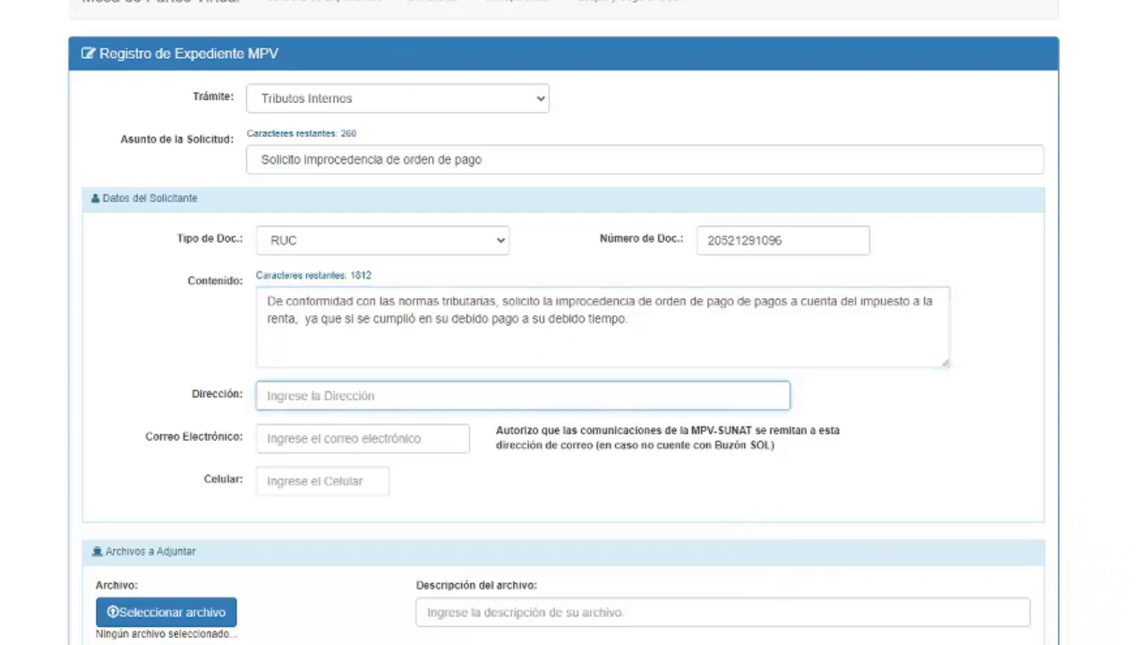
pyautogui.hotkey('alt', 'Tab')
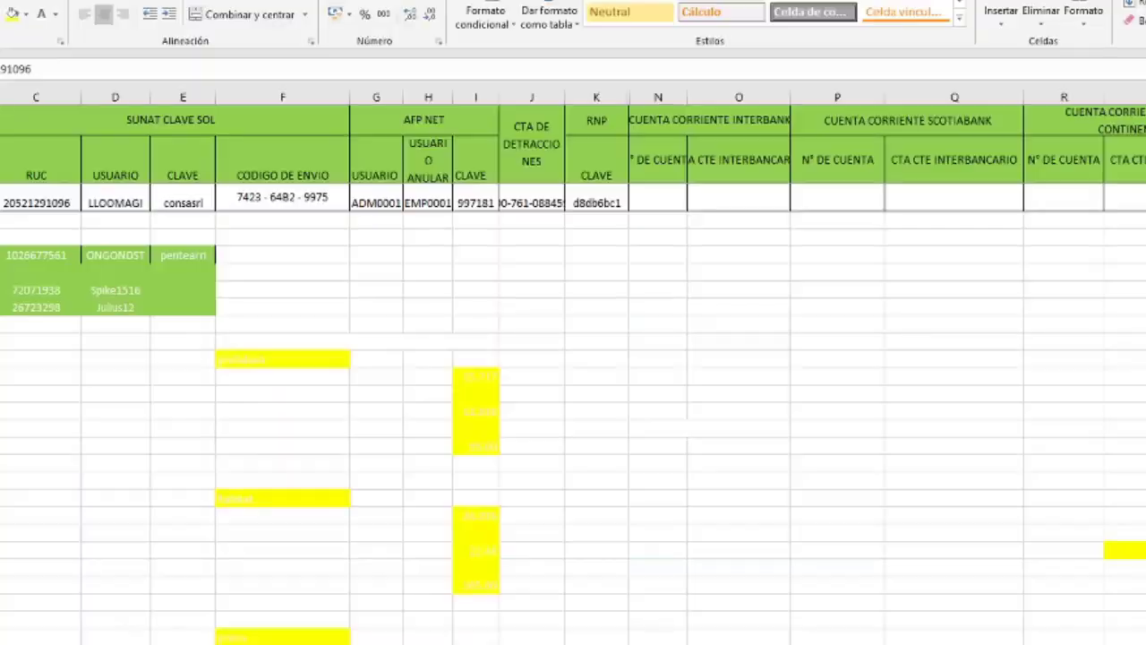
pyautogui.hotkey('alt', 'Tab')
pyautogui.press('Tab')
pyautogui.hotkey('ctrl', 'v')
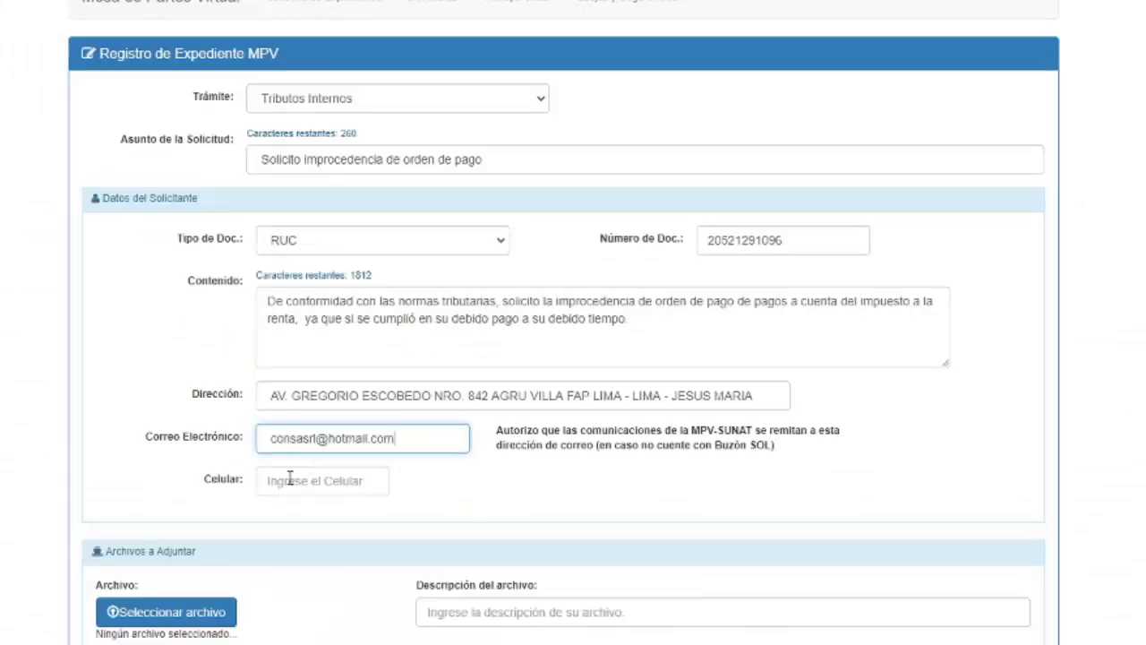
pyautogui.press('Tab')
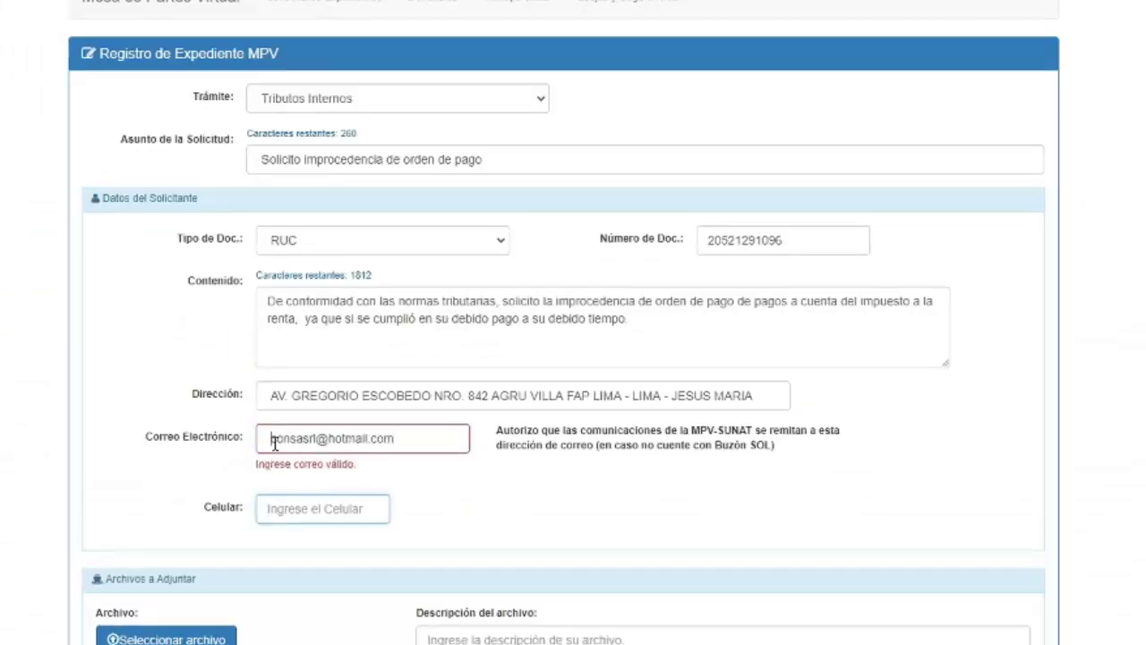
pyautogui.click(266, 437)
pyautogui.press('Tab')
pyautogui.scroll(-1, 528, 490)
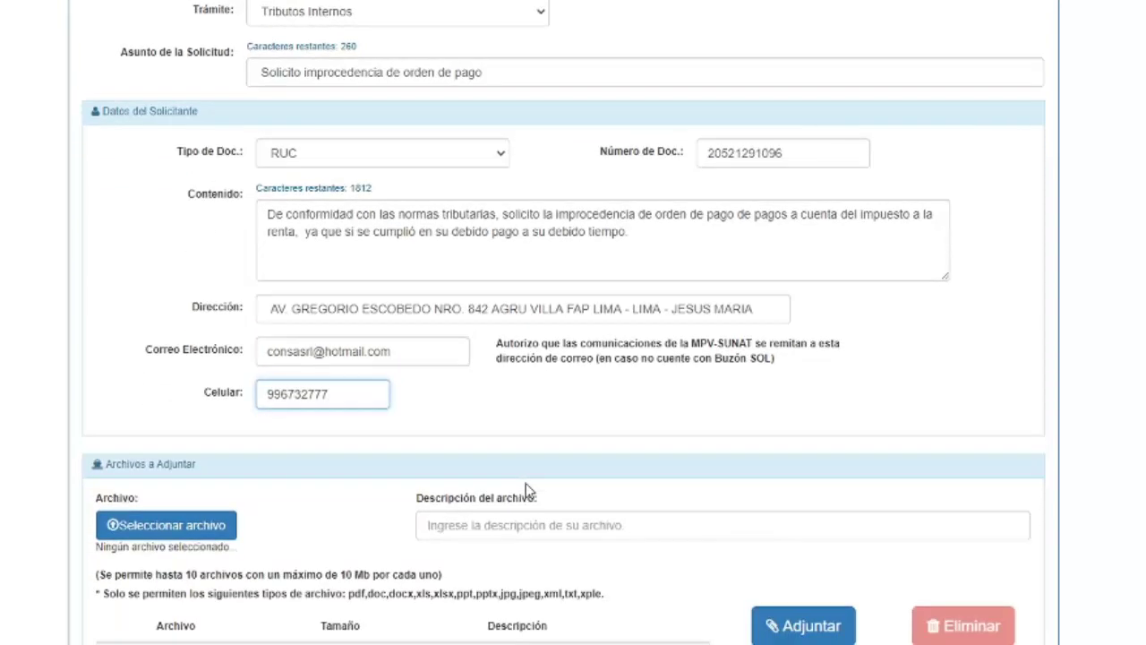
# Enter 'Formulario 194' as the attachment description
pyautogui.click(459, 524)
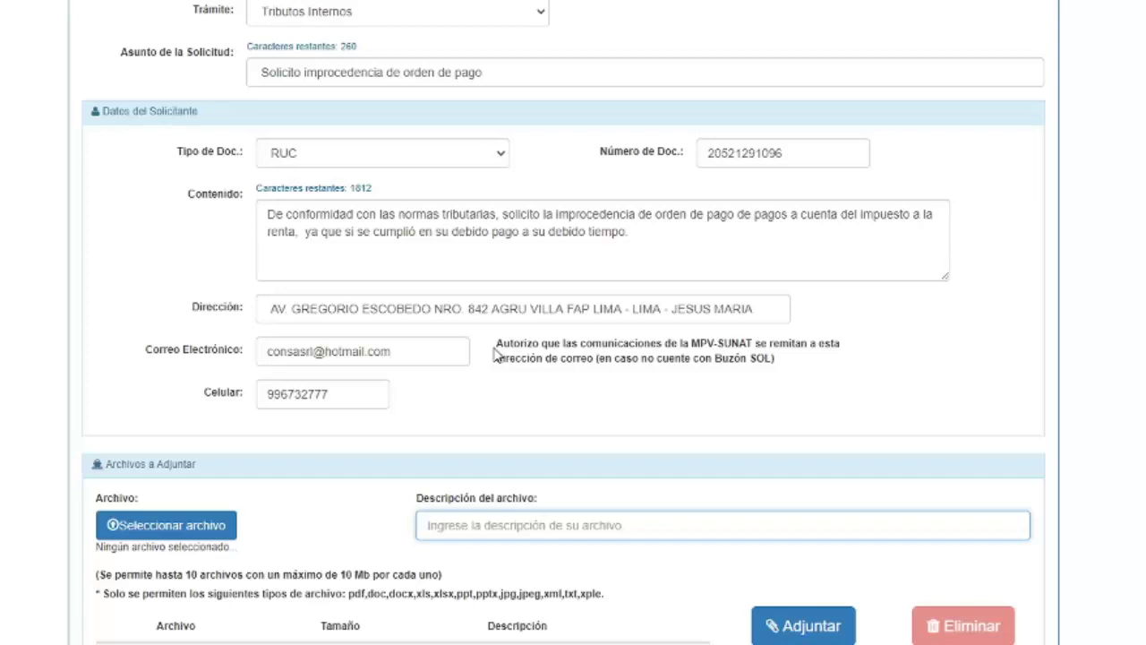
pyautogui.write('F')
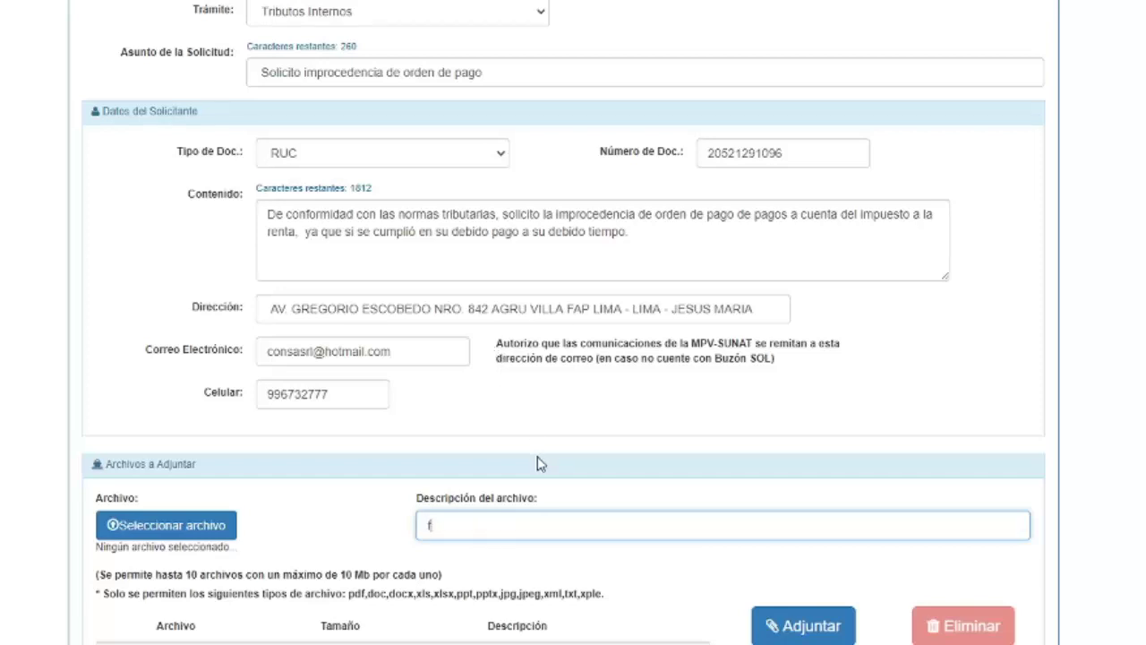
pyautogui.press('BackSpace')
pyautogui.write('Formulario 194')
# Attach F-194-05.pdf from the July 2020 FORMULARIO 194 folder and tick its row
pyautogui.click(131, 527)
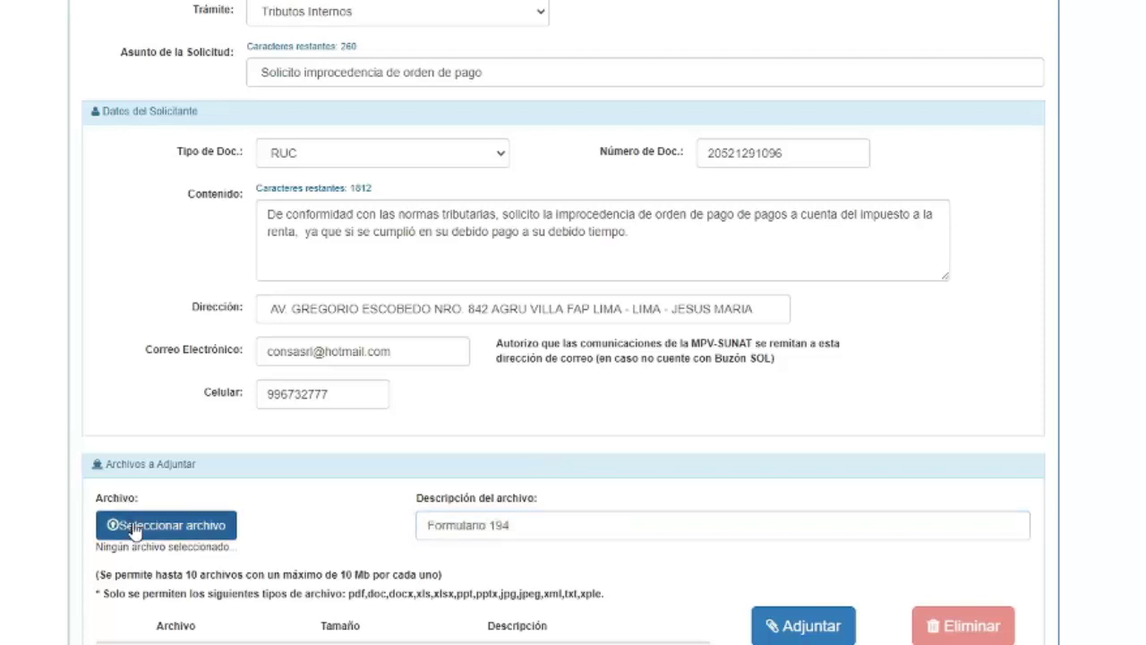
pyautogui.click(266, 495)
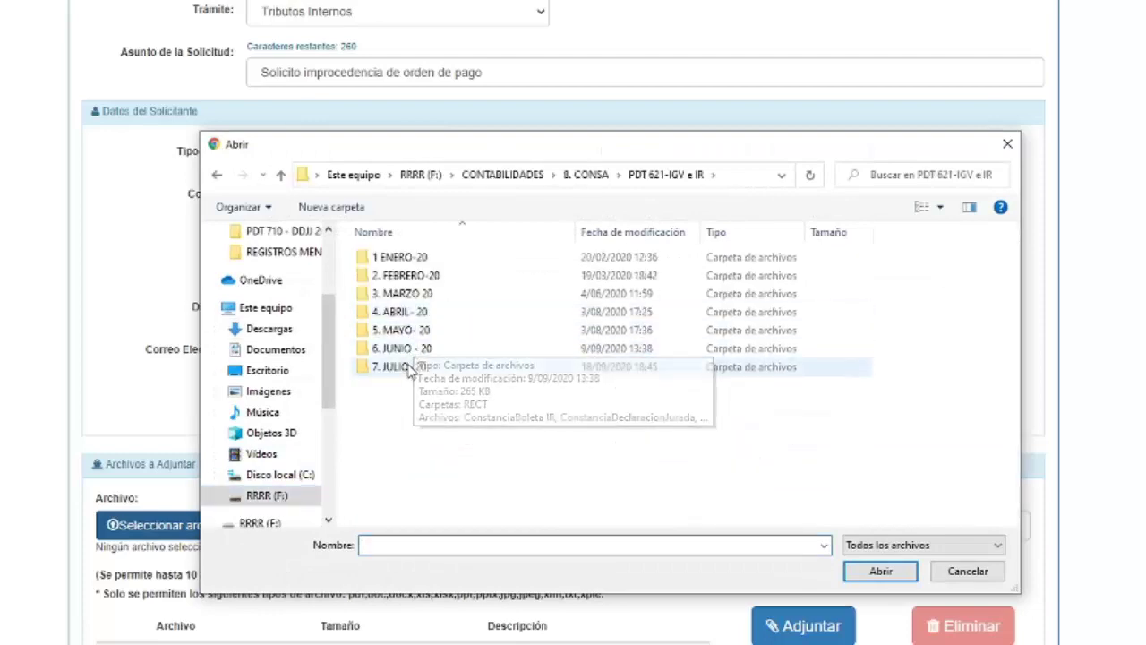
pyautogui.doubleClick(407, 366)
pyautogui.doubleClick(414, 276)
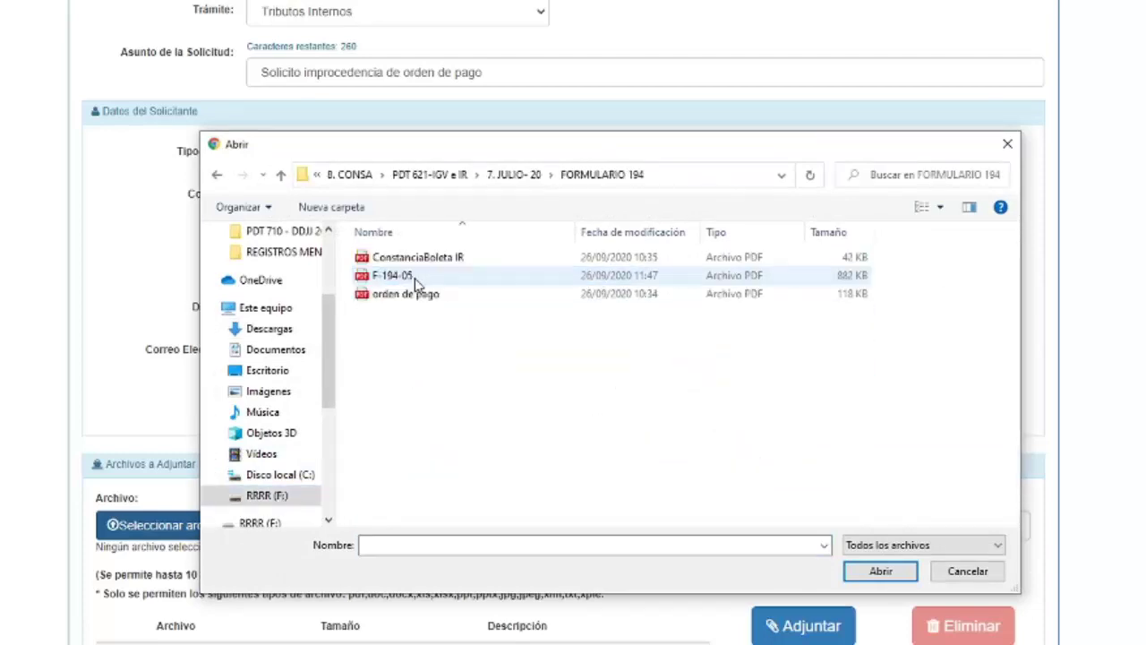
pyautogui.doubleClick(414, 278)
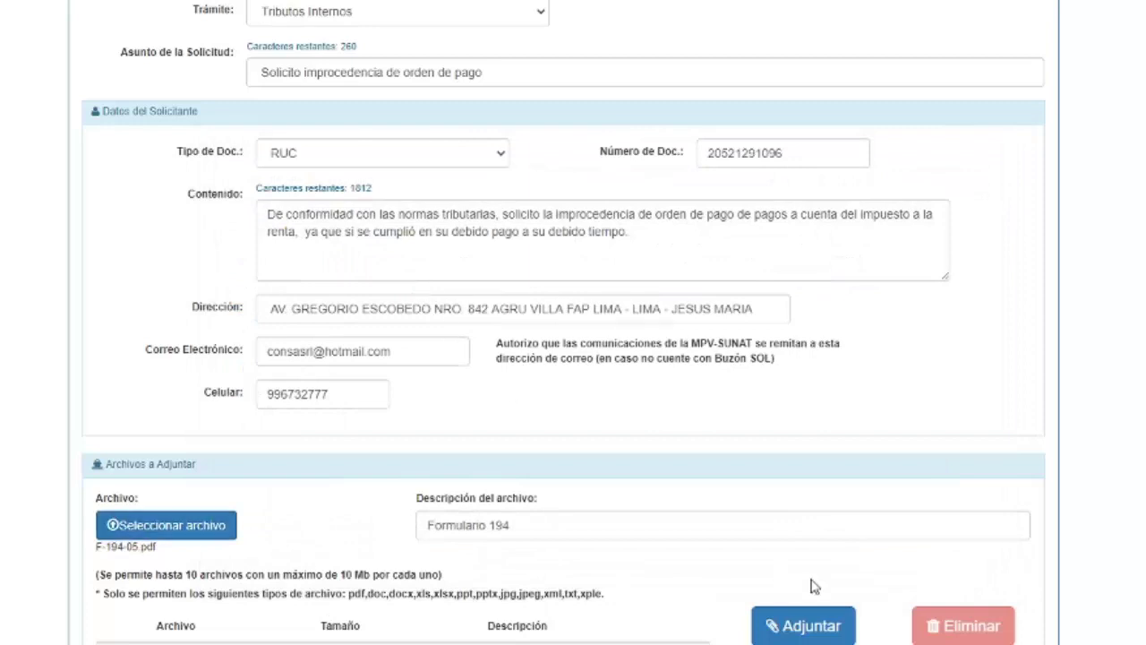
pyautogui.scroll(-1, 814, 586)
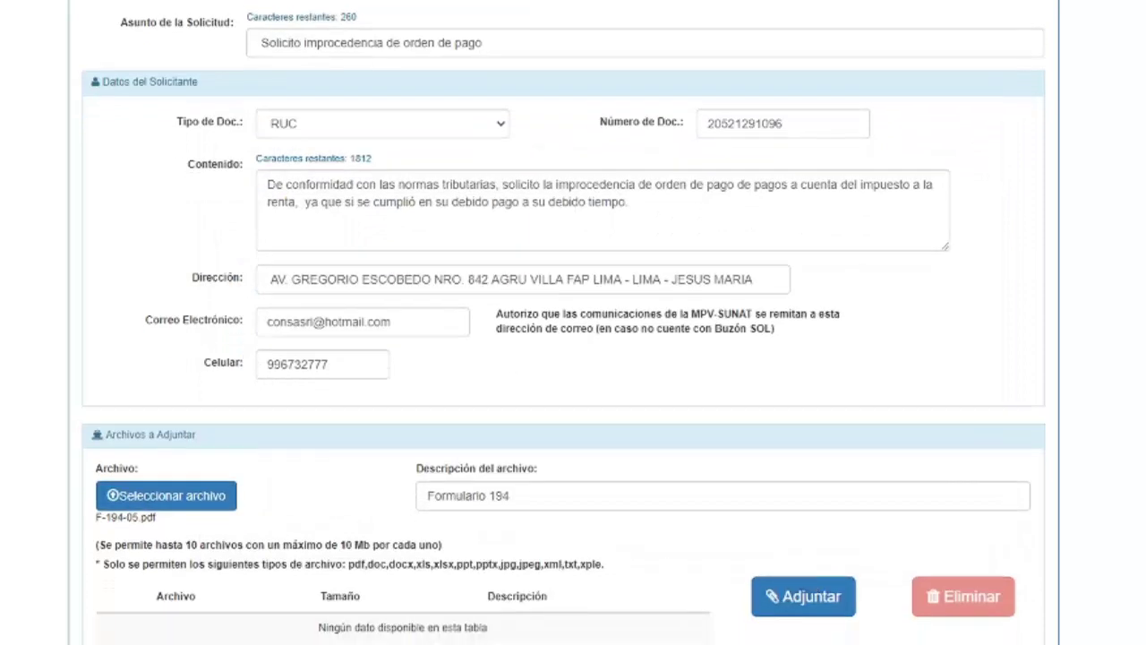
pyautogui.click(803, 597)
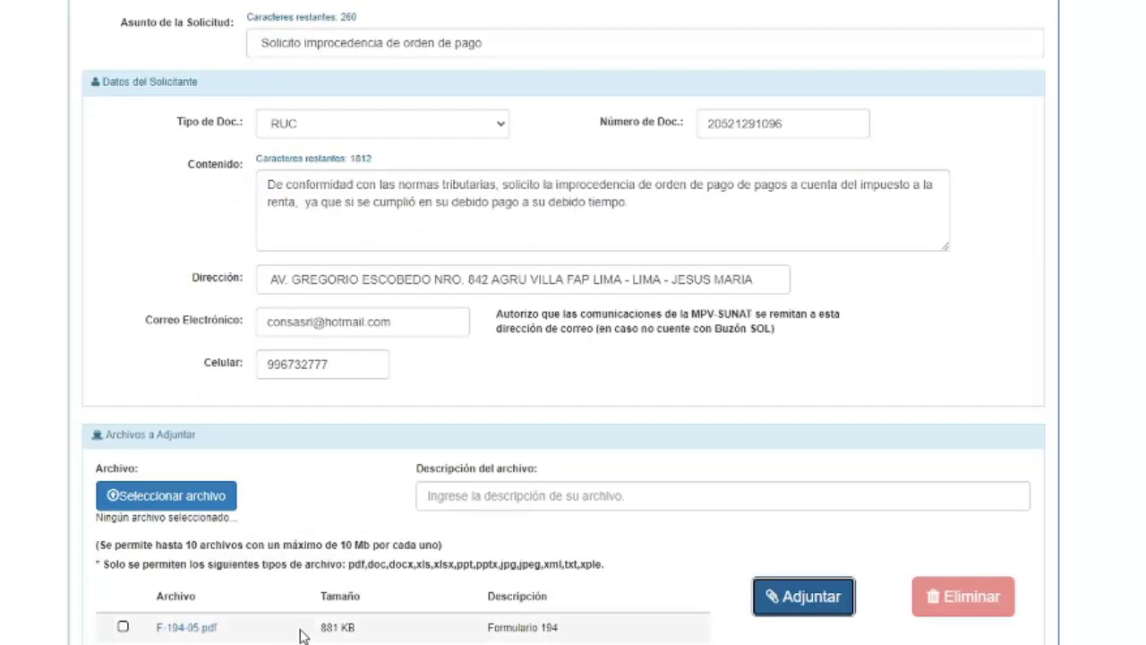
pyautogui.click(123, 626)
pyautogui.scroll(-4, 573, 358)
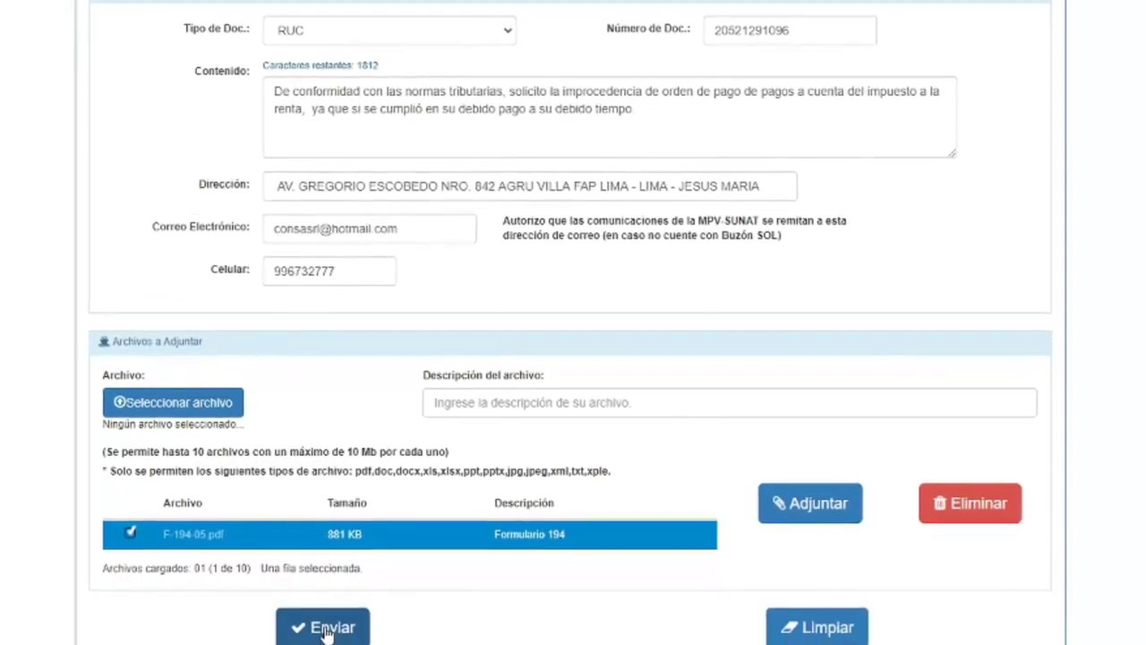
# Send the request and log in to Clave SOL with the company's RUC, user and password
pyautogui.click(327, 612)
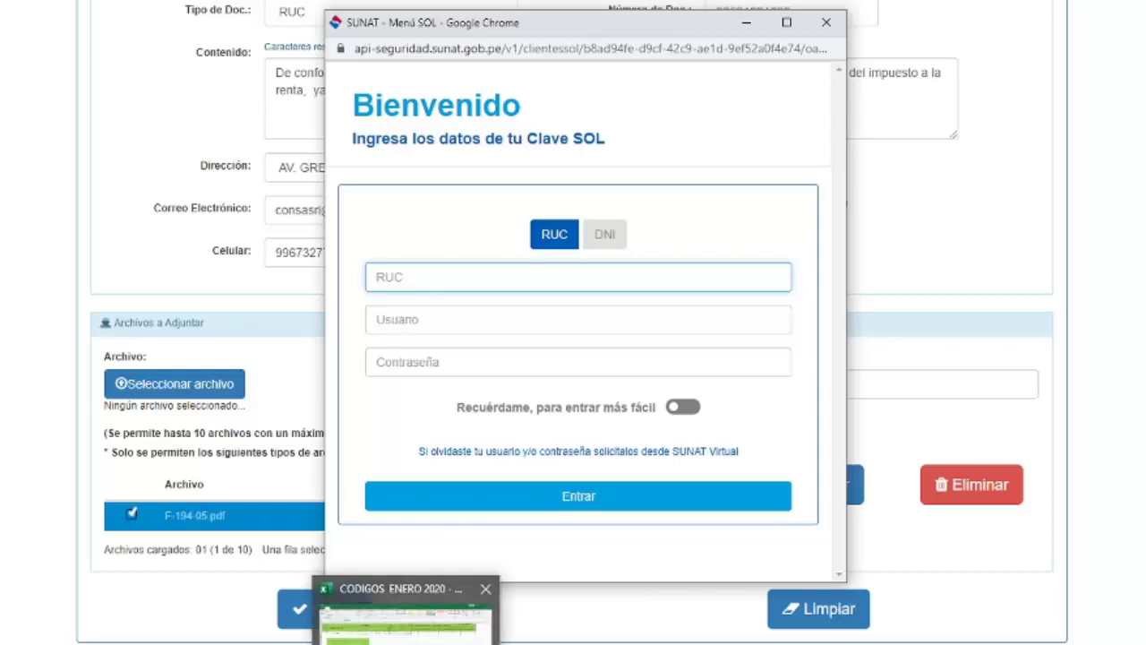
pyautogui.click(412, 618)
pyautogui.click(54, 92)
pyautogui.click(555, 624)
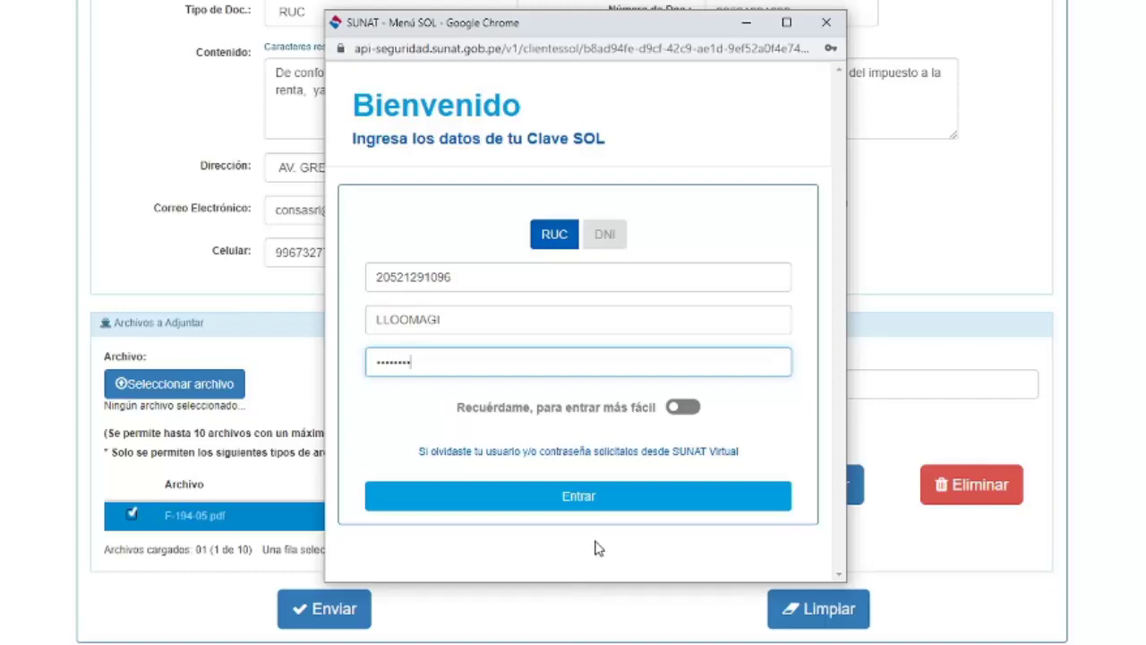
pyautogui.click(600, 502)
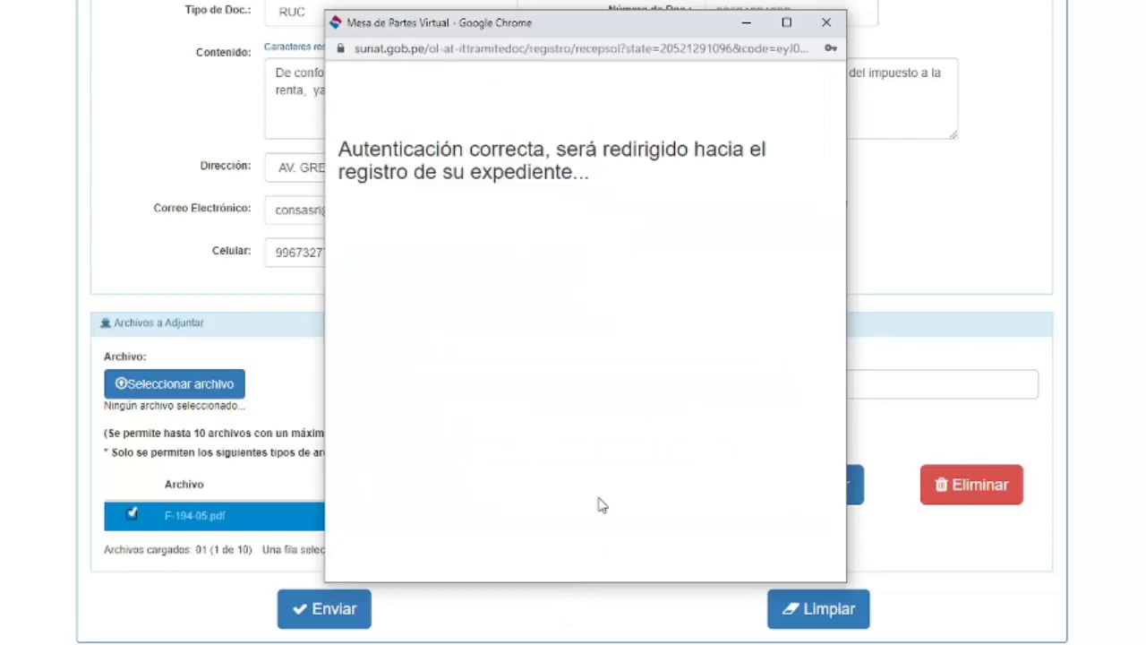